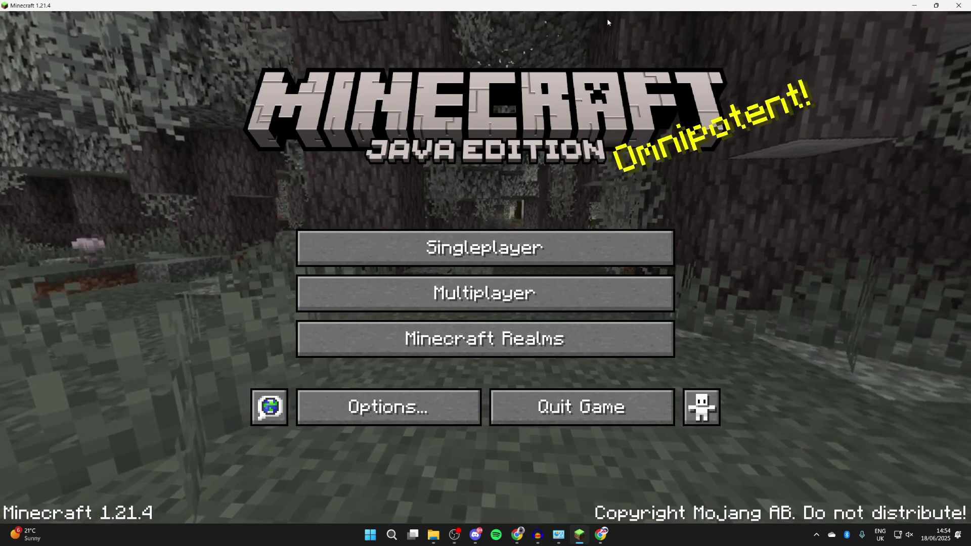
Switch to Chrome, search Google for curseforge and open the CurseForge website.
key(super+d)
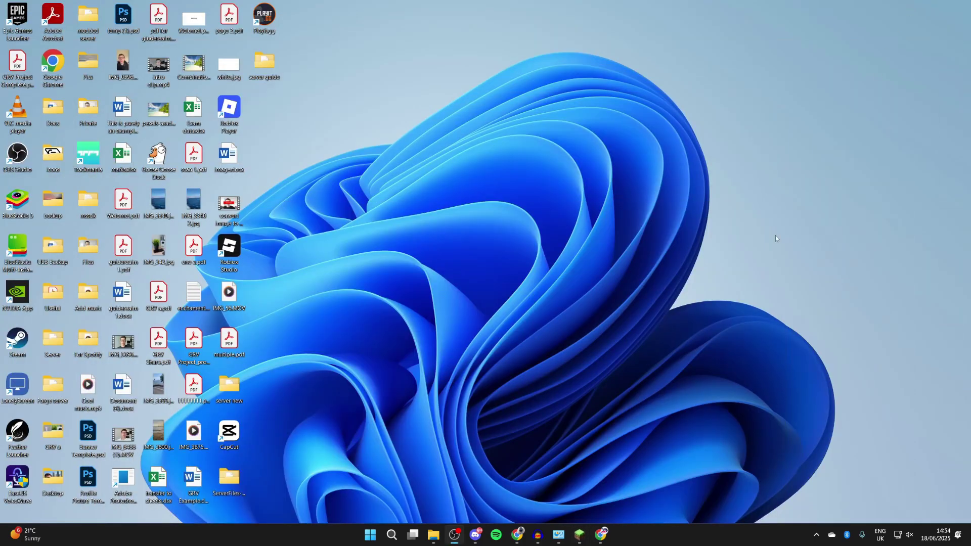
click(600, 535)
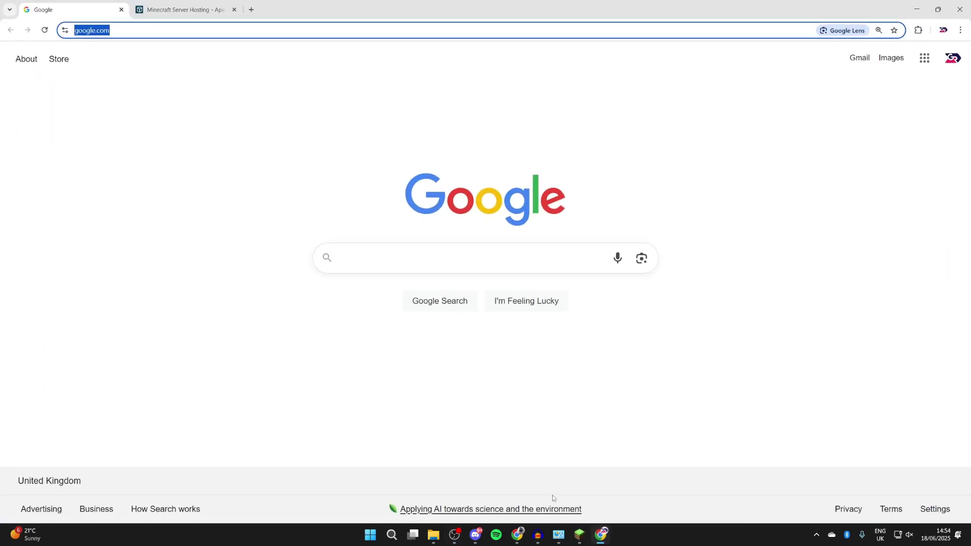
click(372, 254)
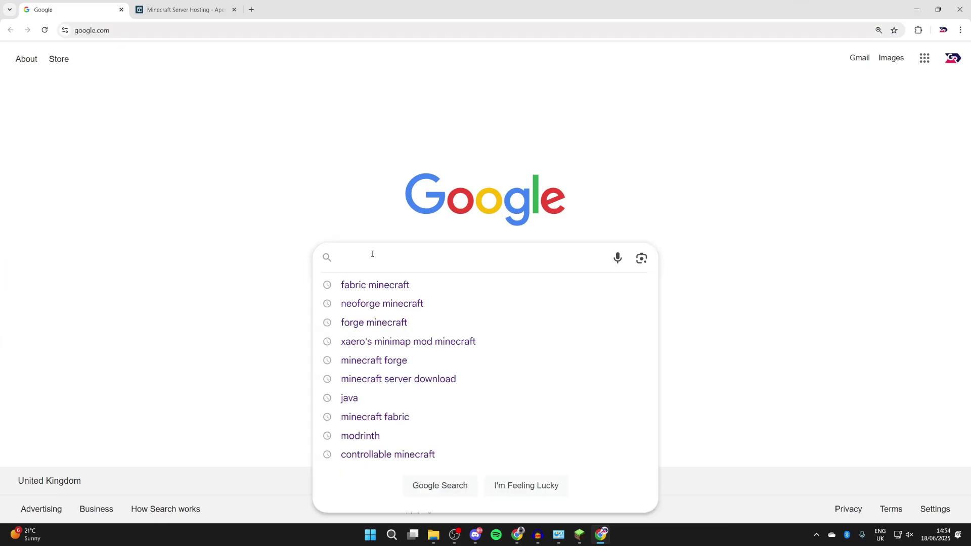
text(curseforge)
key(Return)
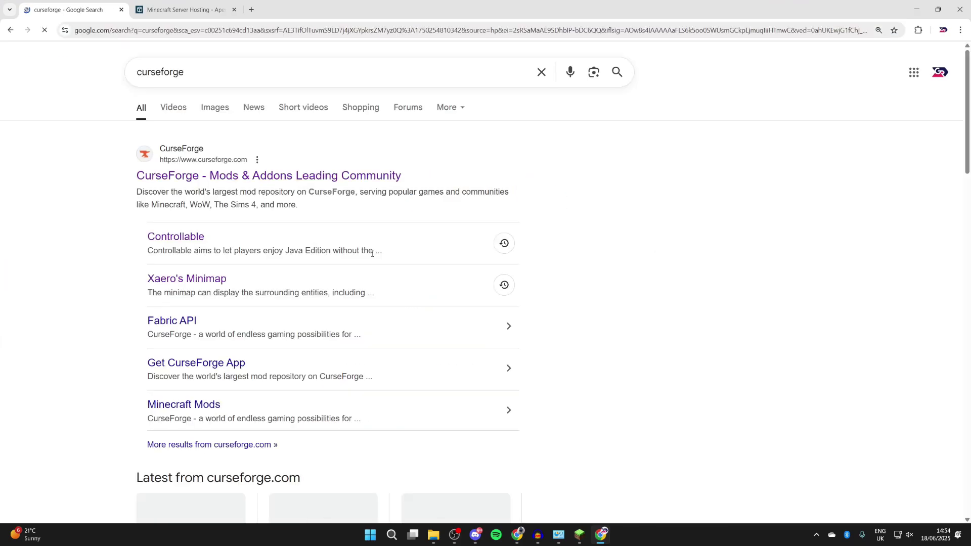
click(313, 175)
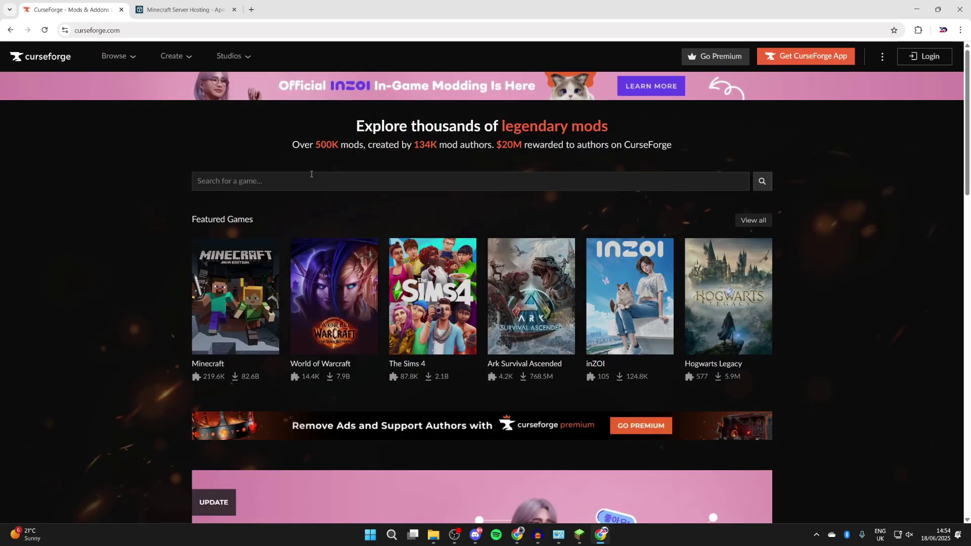
Browse all Minecraft projects on CurseForge and restrict the list to the Shaders category.
click(236, 277)
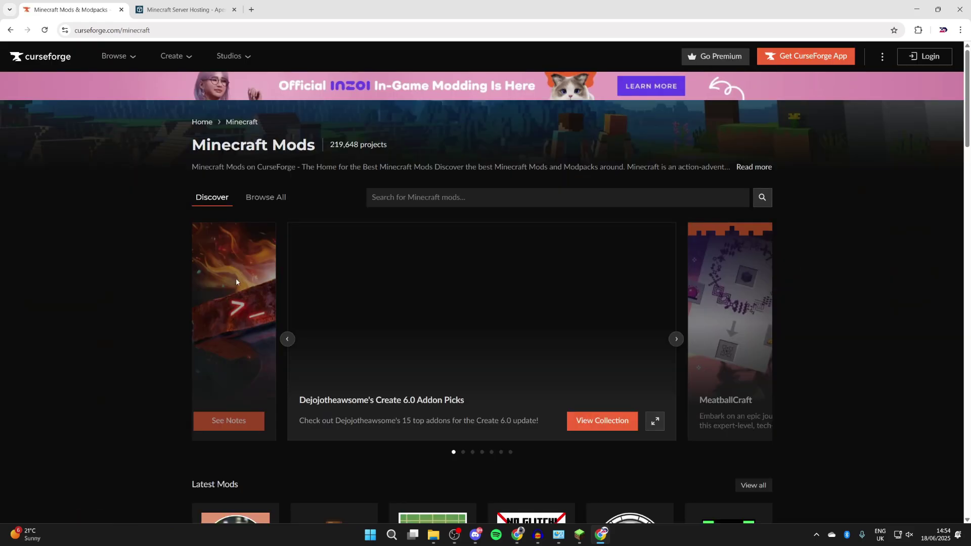
click(267, 198)
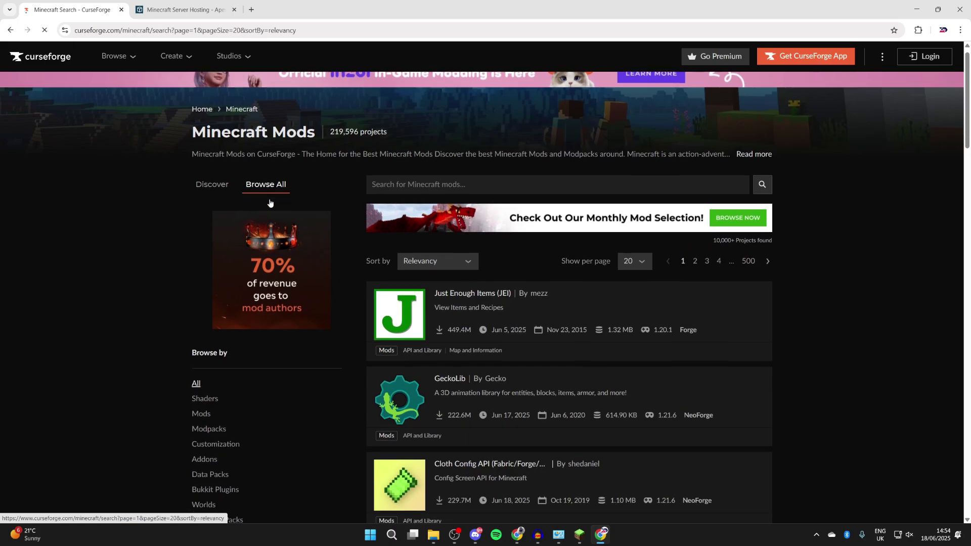
click(205, 317)
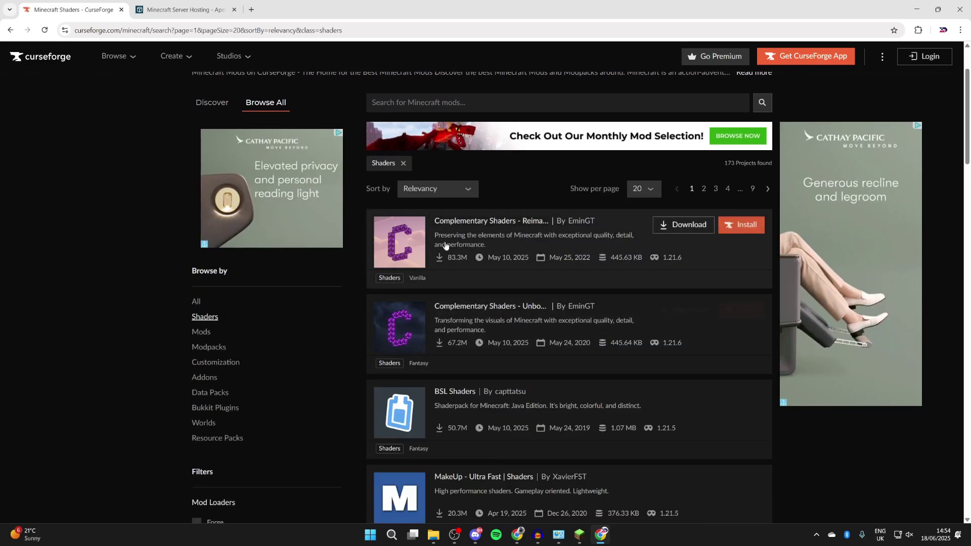
Download the Complementary Reimagined r5.5.1 file from the Complementary Shaders - Reimagined project.
click(392, 248)
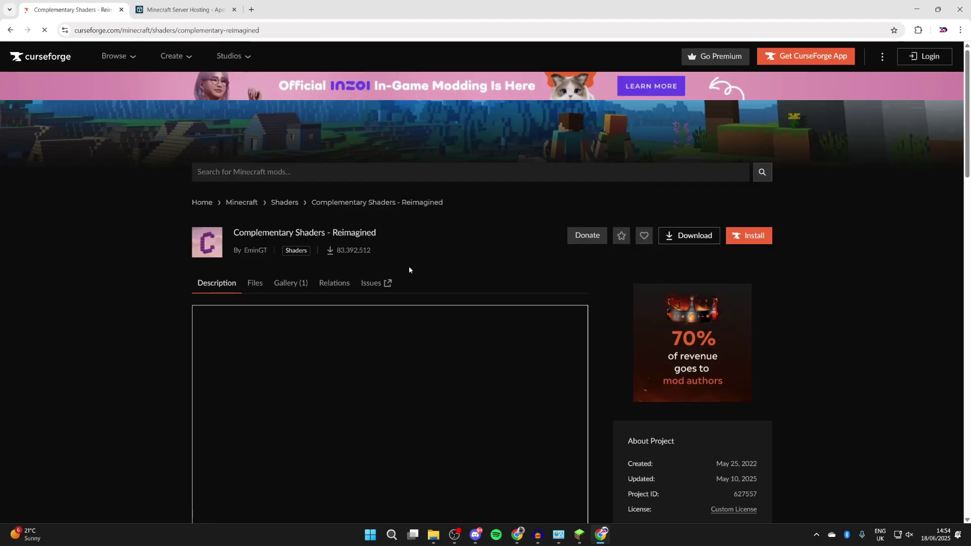
click(258, 286)
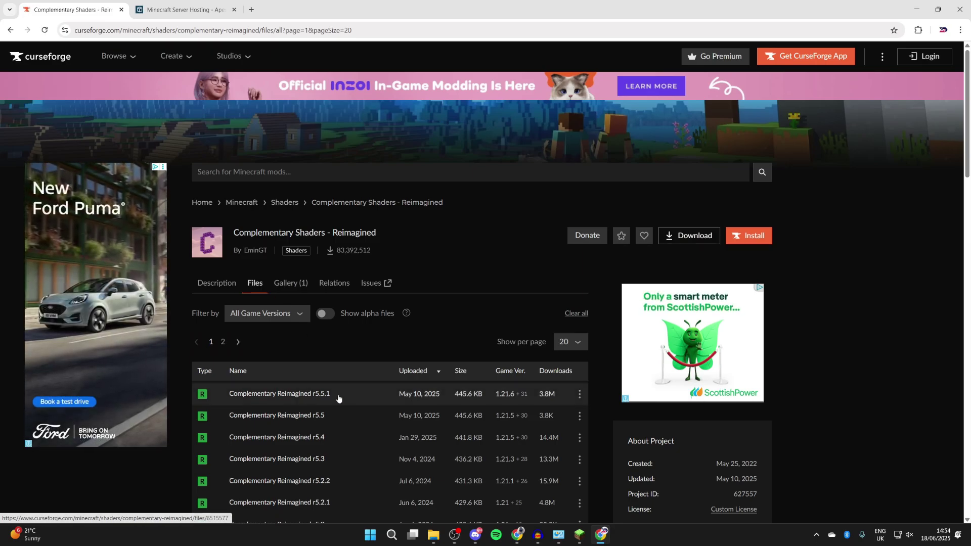
click(579, 395)
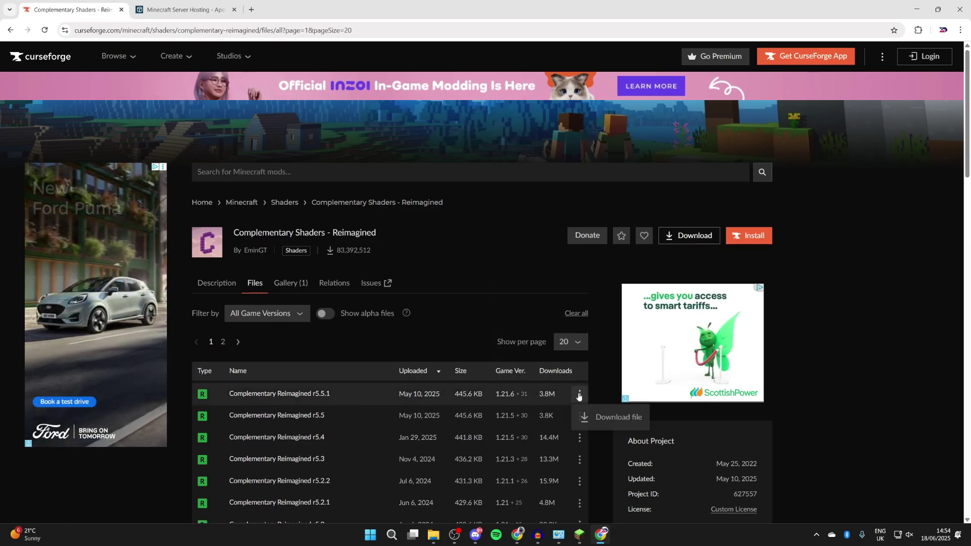
click(607, 417)
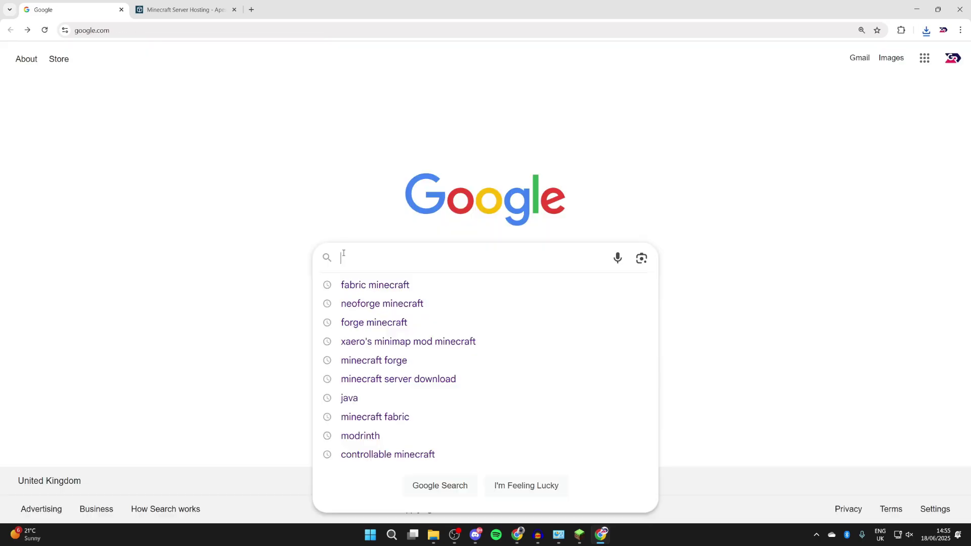
Search Google for optifine, open the official site's downloads page and show all OptiFine versions.
text(optifine)
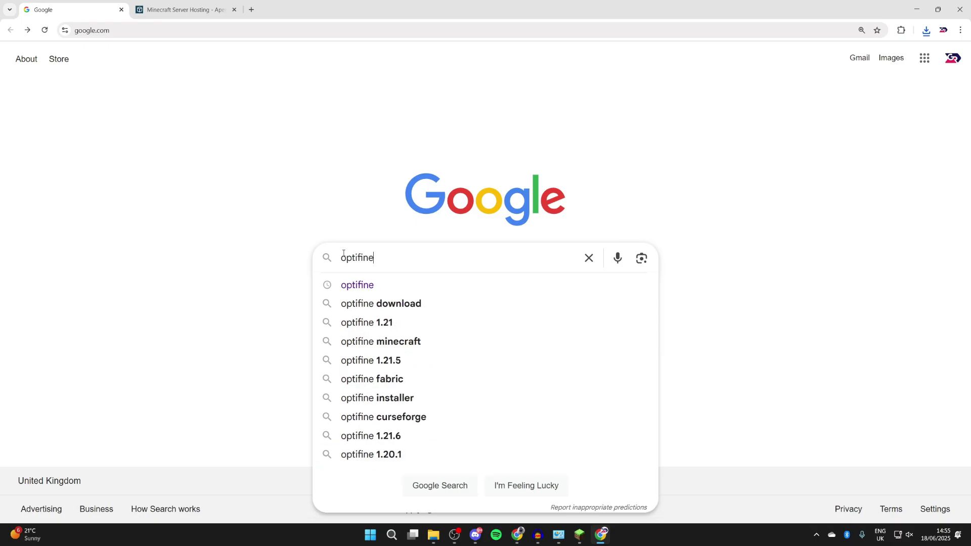
key(Return)
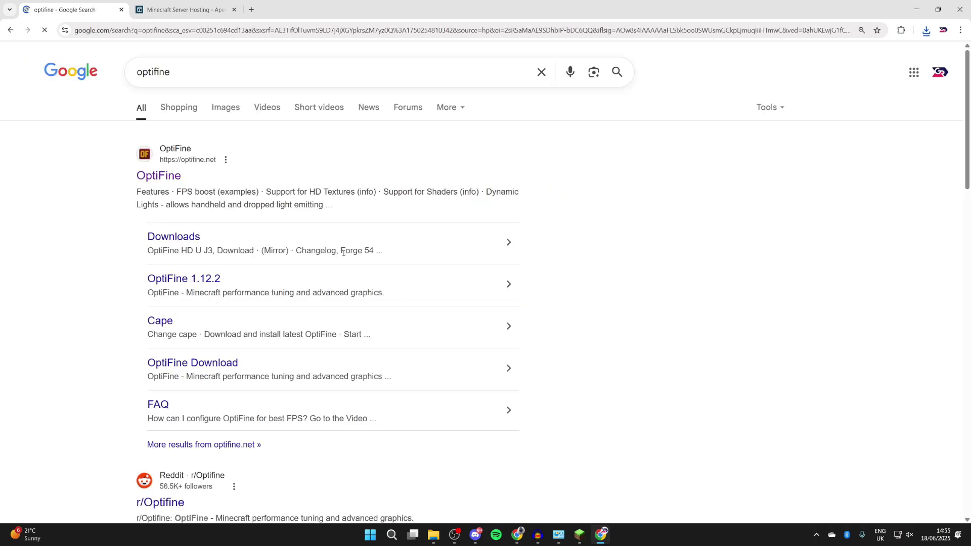
click(161, 175)
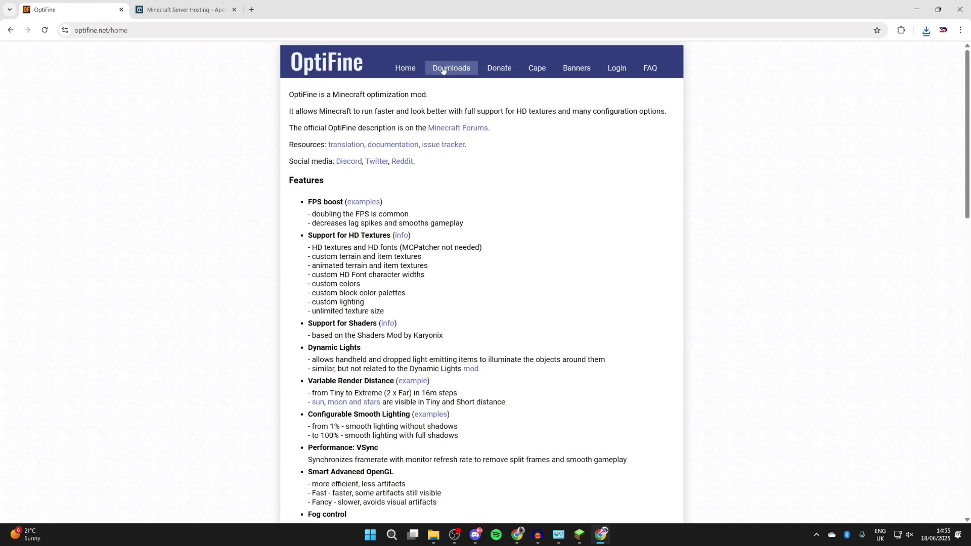
click(451, 70)
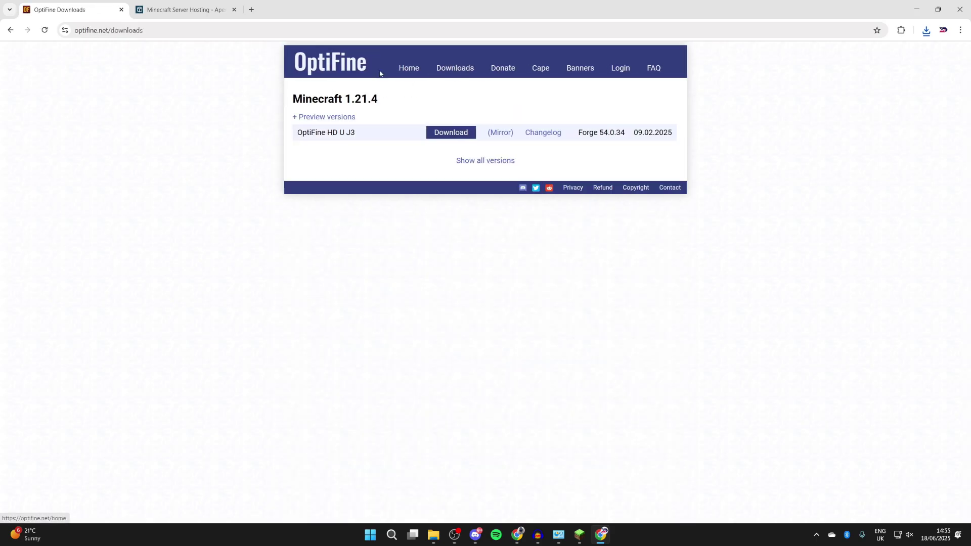
click(481, 169)
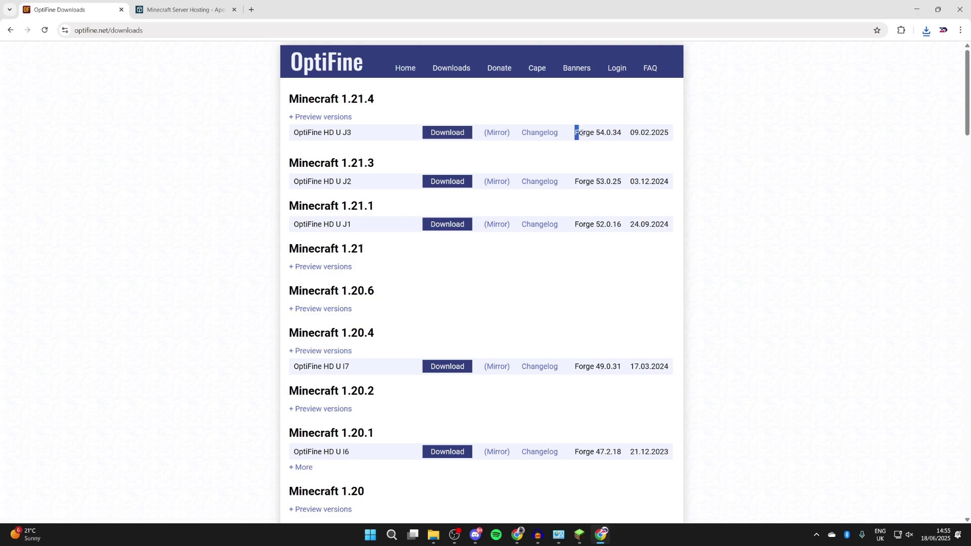
Copy the text "Forge 54.0.34" from the OptiFine HD U J3 entry for Minecraft 1.21.4.
drag(580, 133, 624, 135)
right_click(597, 133)
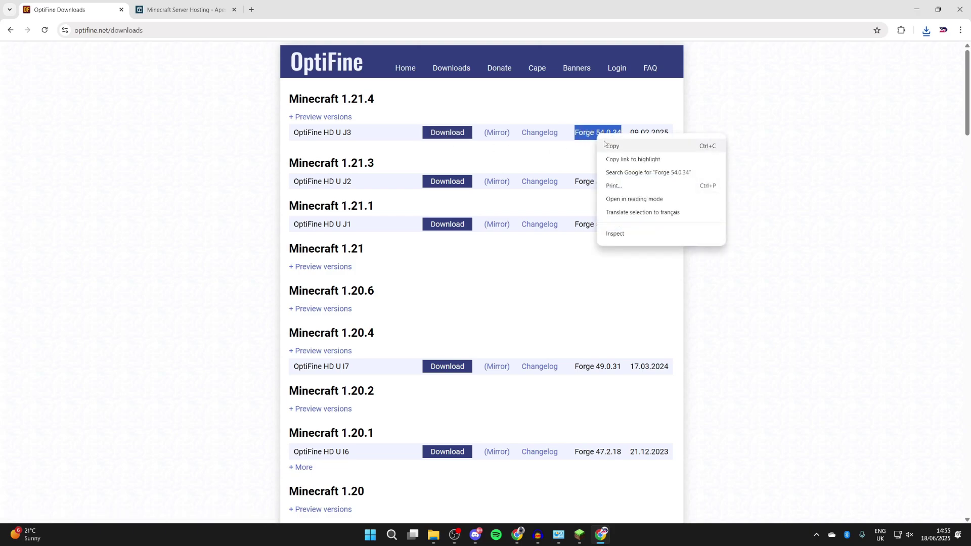
click(608, 146)
Download OptiFine HD U J3 for Minecraft 1.21.4, skipping the advertisement page.
click(460, 136)
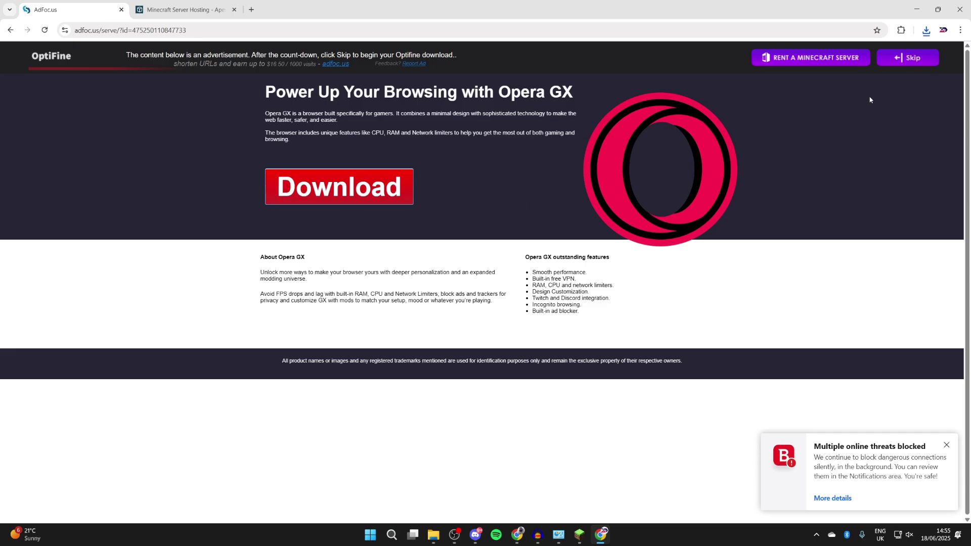
click(905, 60)
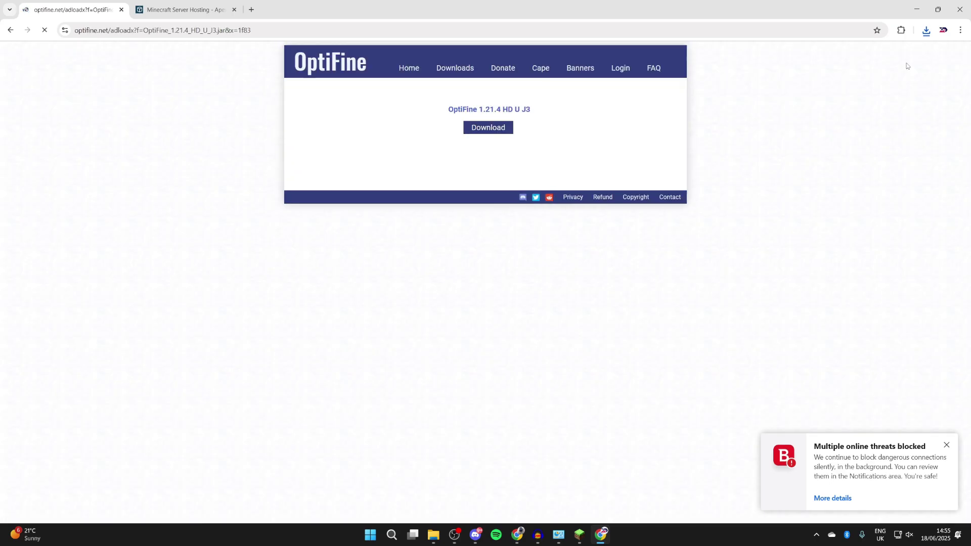
click(493, 134)
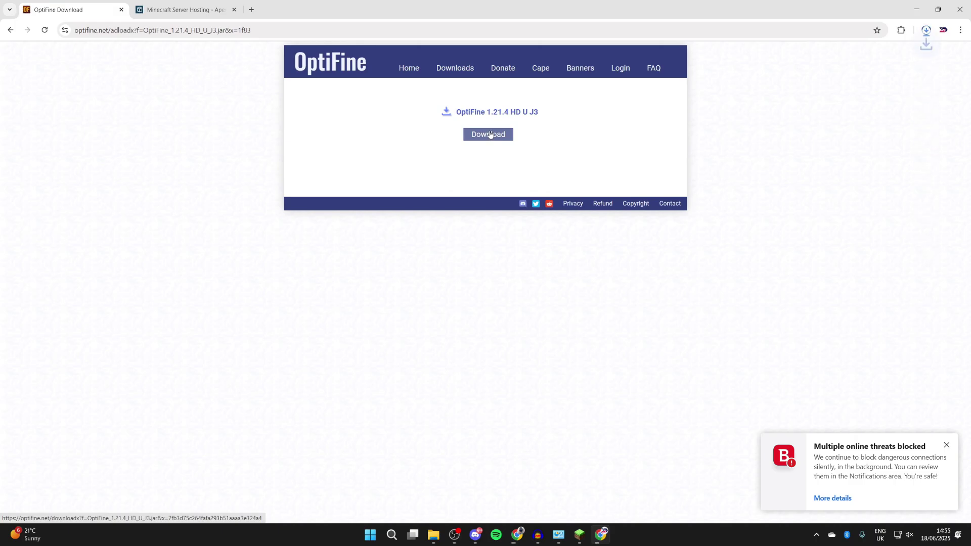
Search Google for forge and open the Minecraft Forge downloads page.
key(alt+Home)
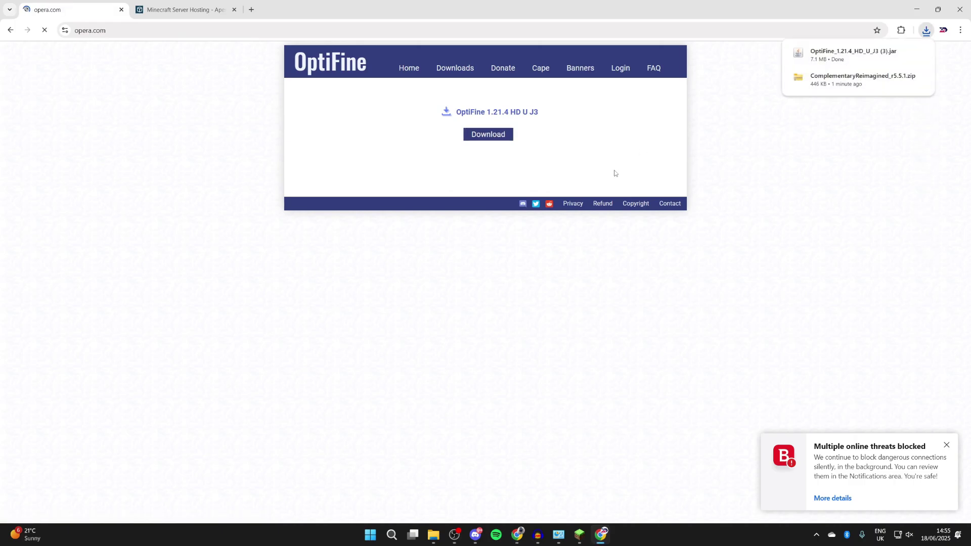
click(480, 257)
text(for)
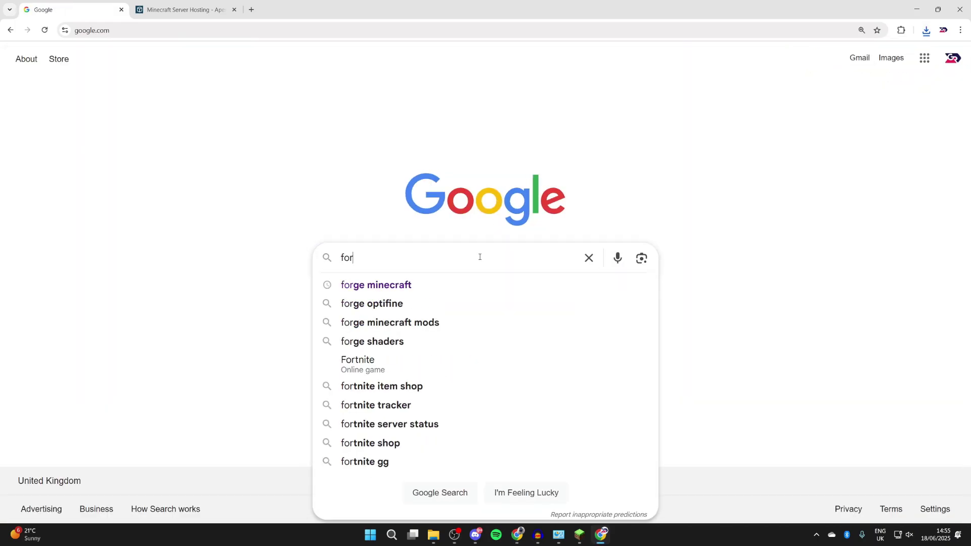
text(ge)
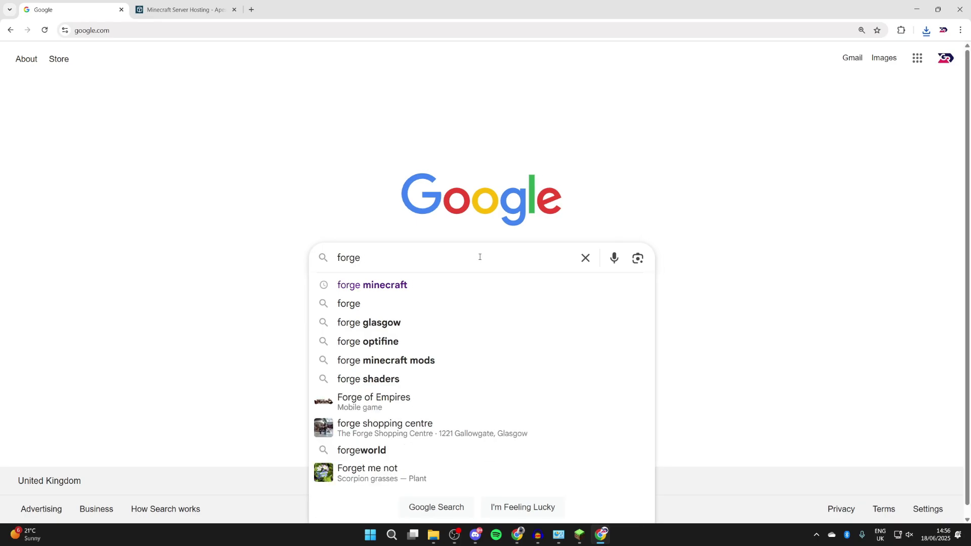
key(Return)
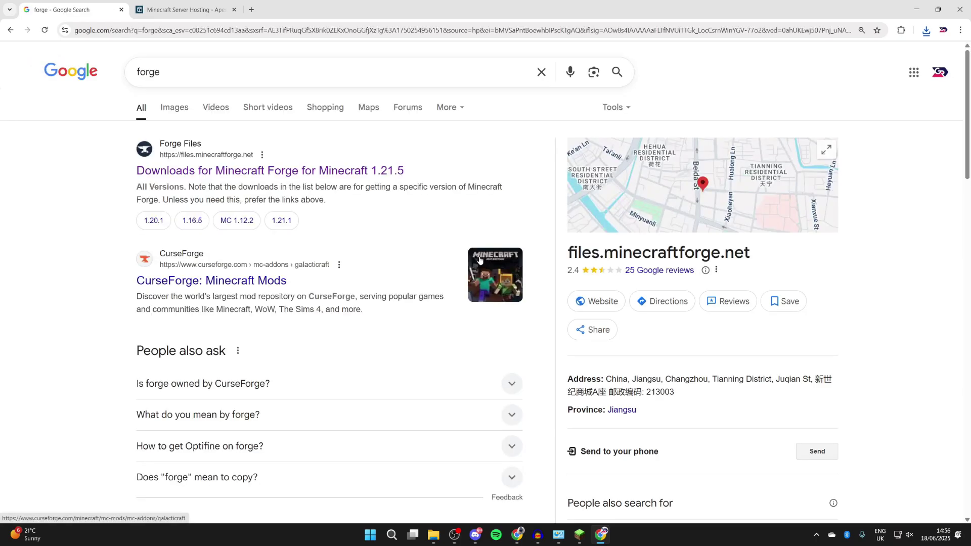
click(275, 175)
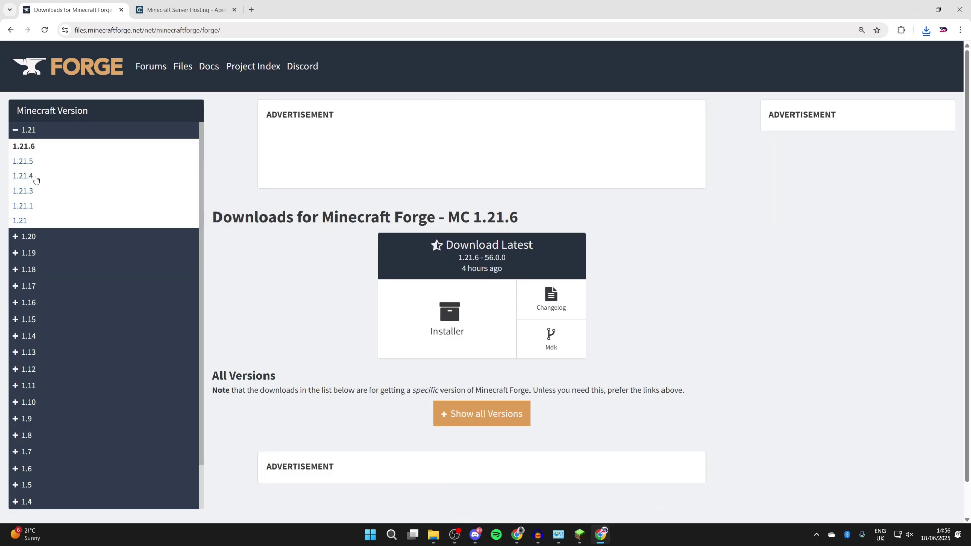
Select Minecraft 1.21.4 on the Forge site and show all of its Forge versions.
click(28, 176)
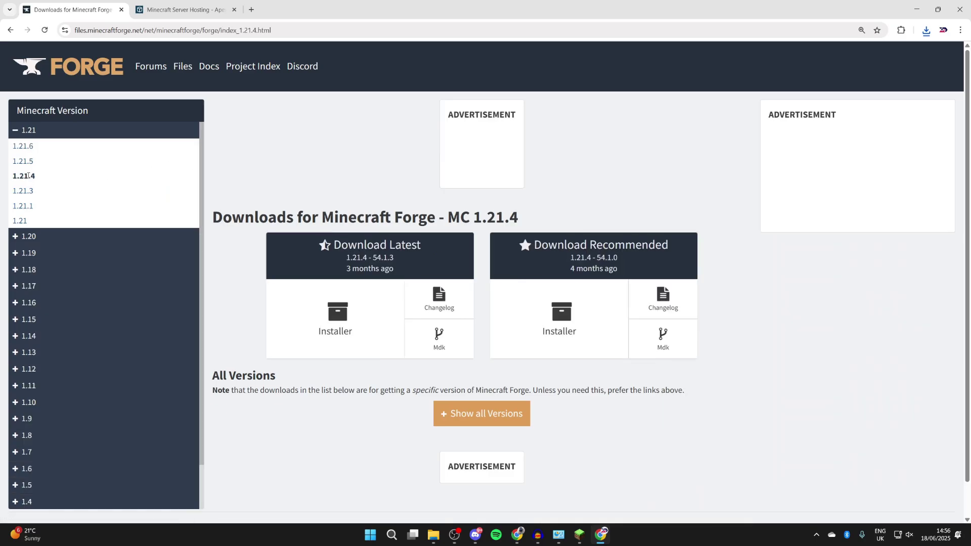
scroll(478, 214, down, 2)
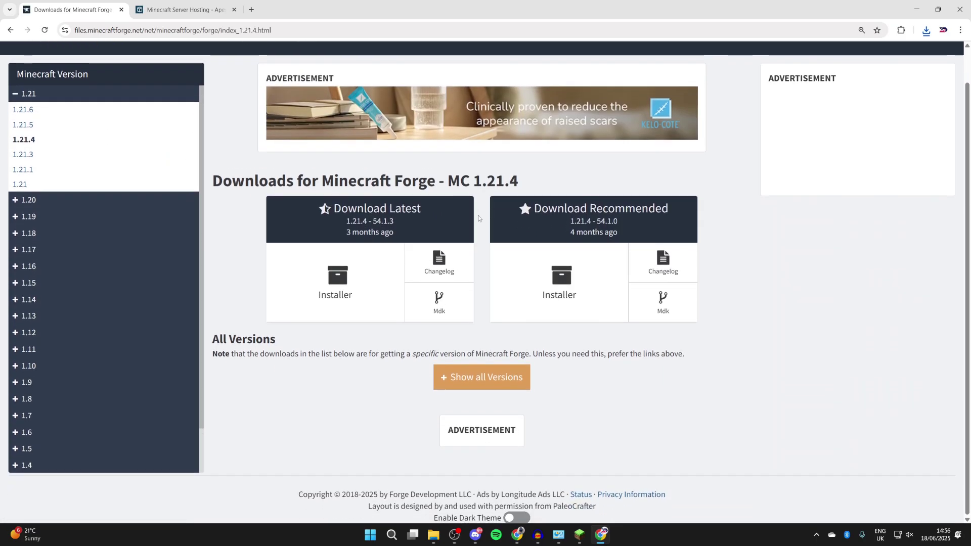
click(525, 375)
scroll(524, 375, down, 2)
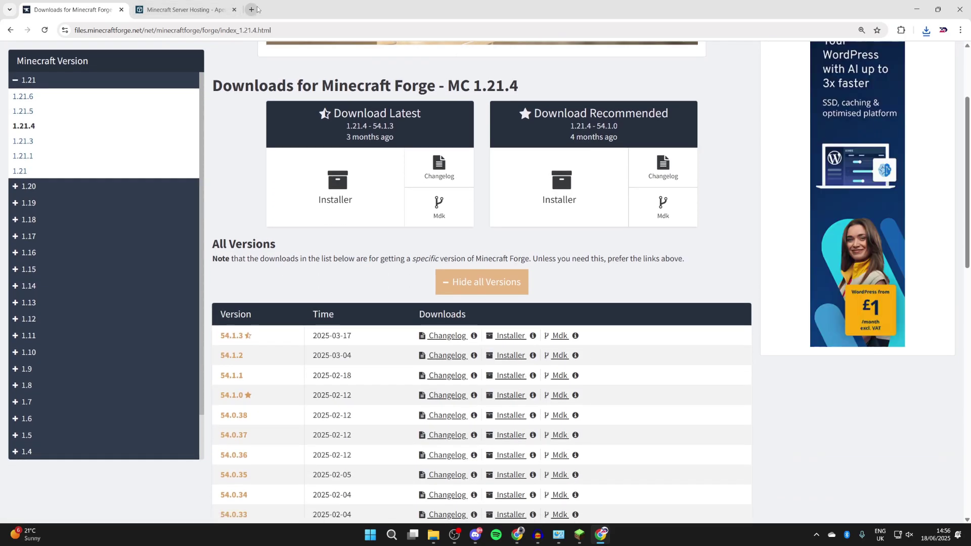
Paste the copied text "Forge 54.0.34" into a new browser tab to check it and return to the Forge downloads.
click(251, 9)
text(Forge 54.0.34)
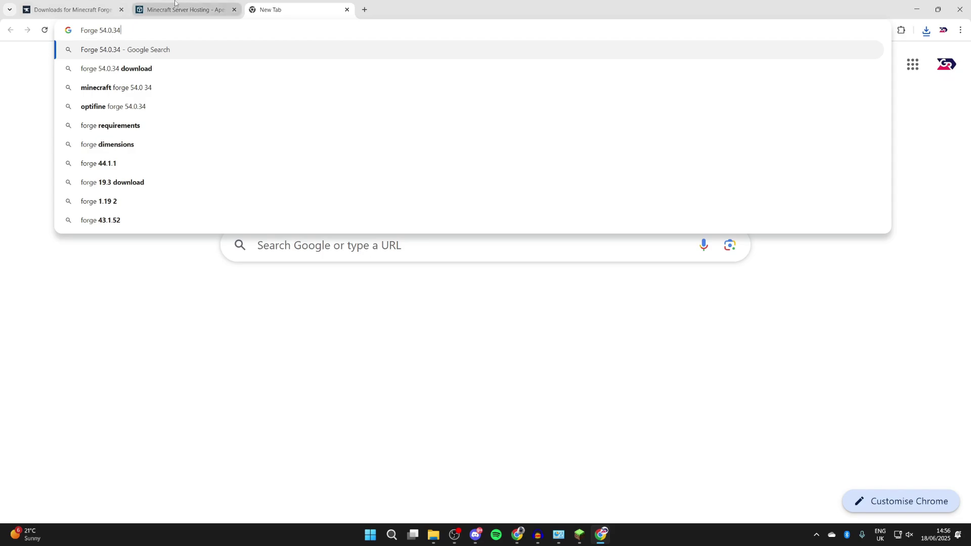
click(73, 10)
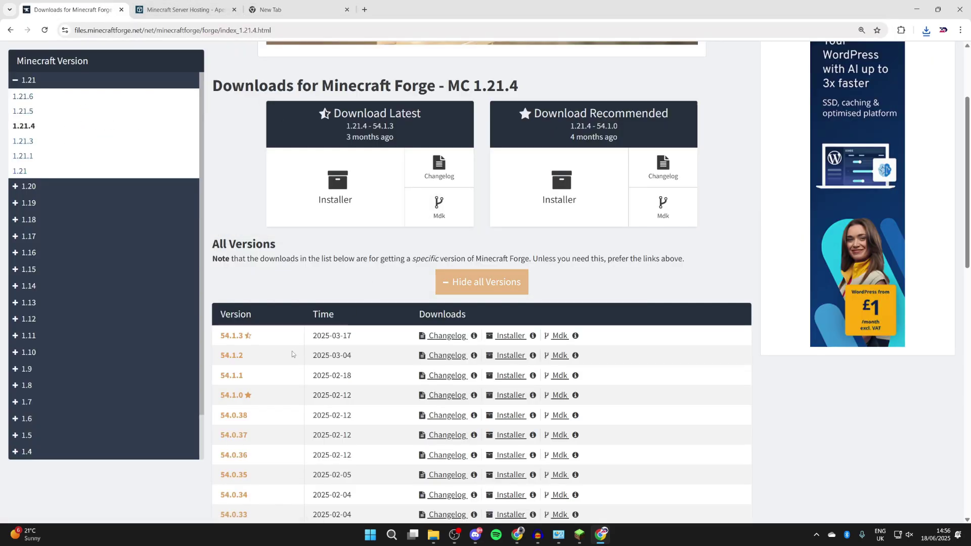
Download the Forge 54.0.34 installer for Minecraft 1.21.4, skipping the advertisement page.
scroll(292, 354, down, 1)
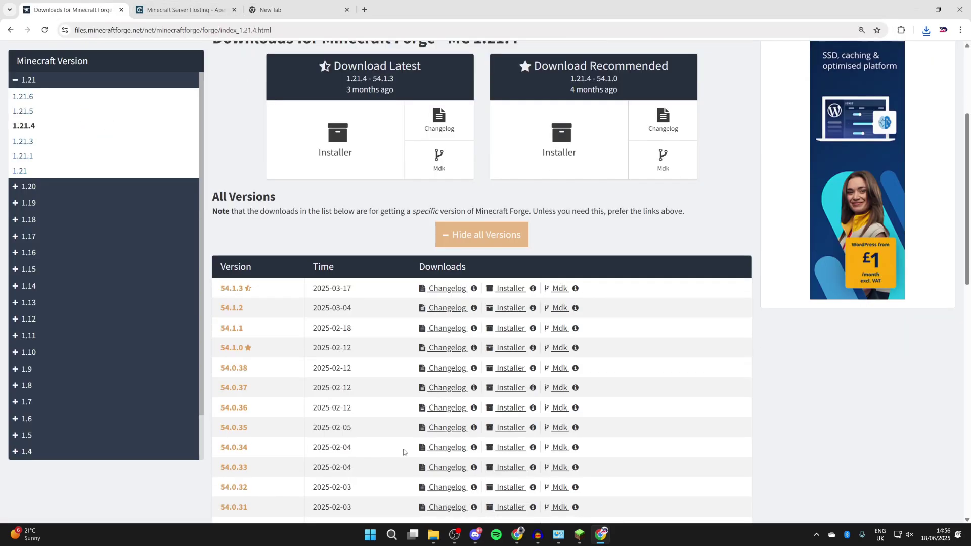
click(503, 452)
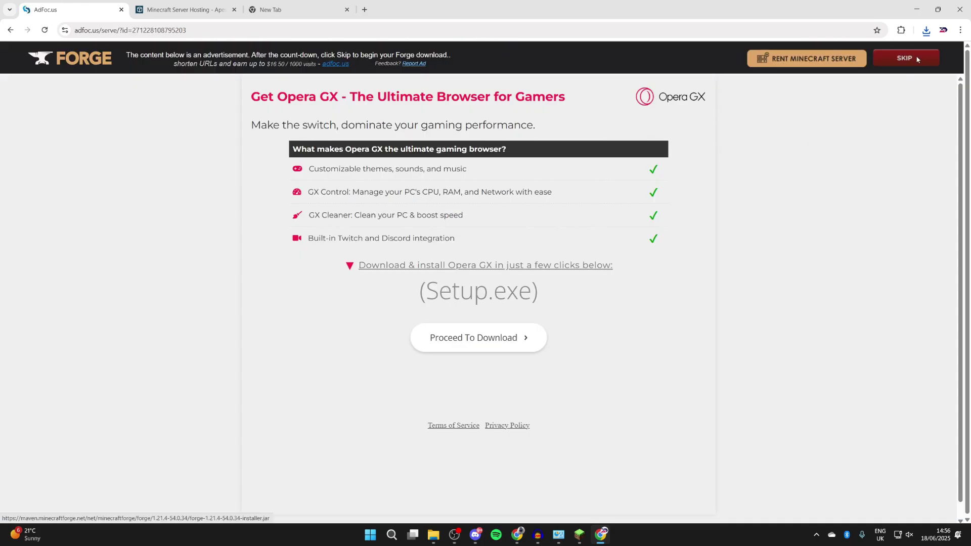
click(918, 58)
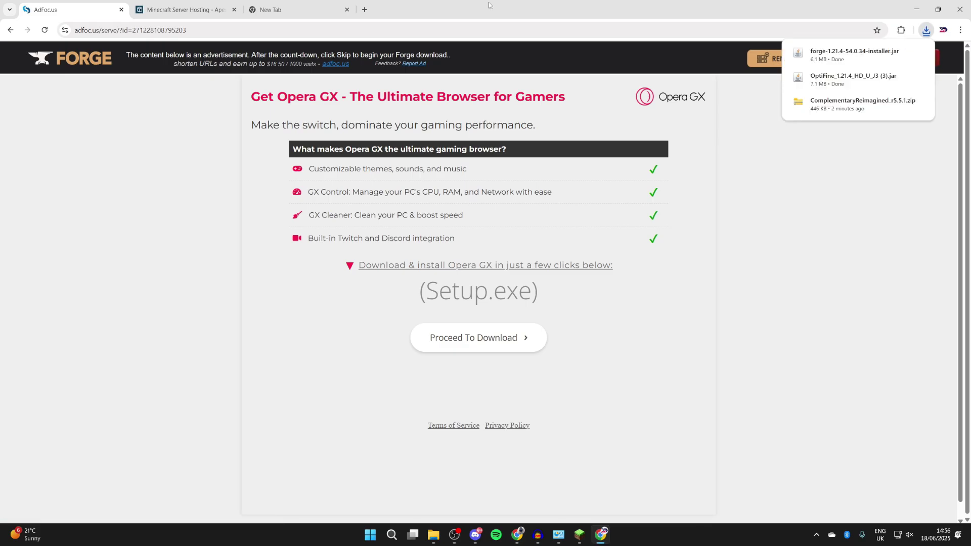
Show the already opened Apex Hosting page for Minecraft server hosting.
click(188, 3)
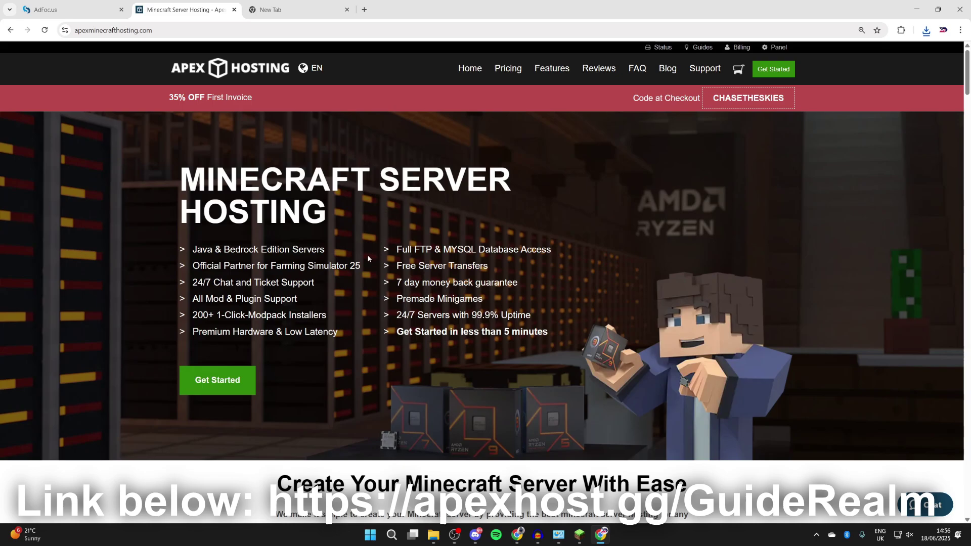
Look through the hosting features listed on the Apex Hosting page and return to the page's beginning.
scroll(367, 254, down, 7)
scroll(368, 257, down, 1)
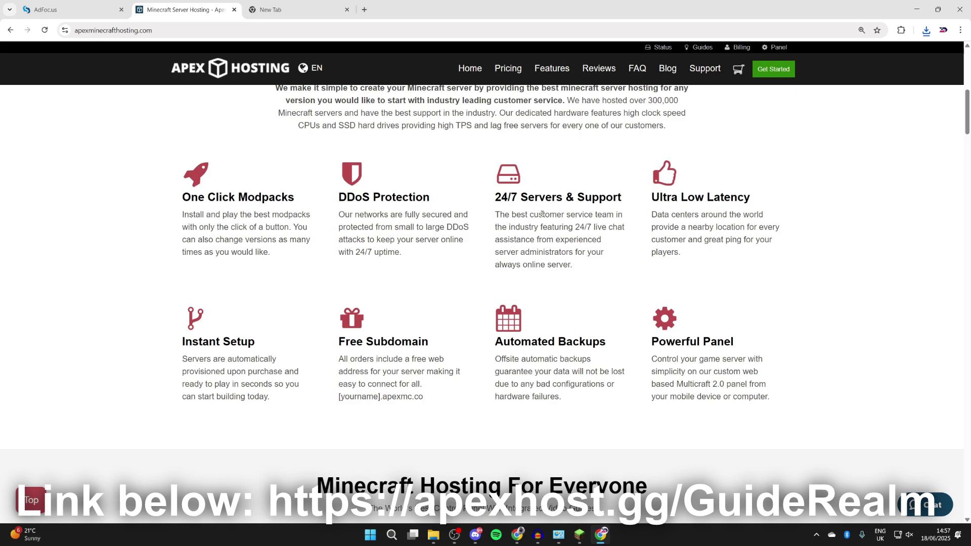
scroll(403, 329, up, 8)
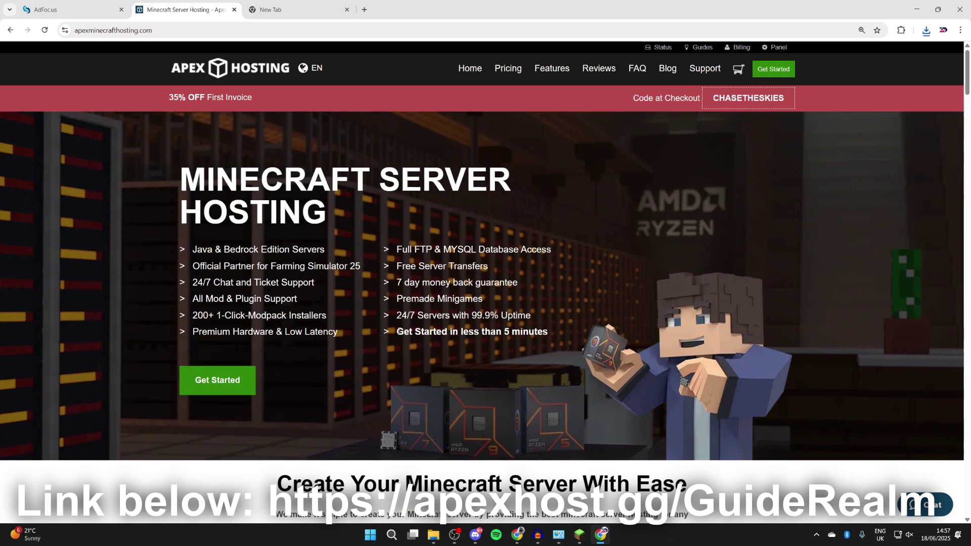
Run forge-1.21.4-54.0.34-installer.jar from the Downloads folder and install the Forge client into the default .minecraft folder.
click(916, 9)
mouse_move(434, 535)
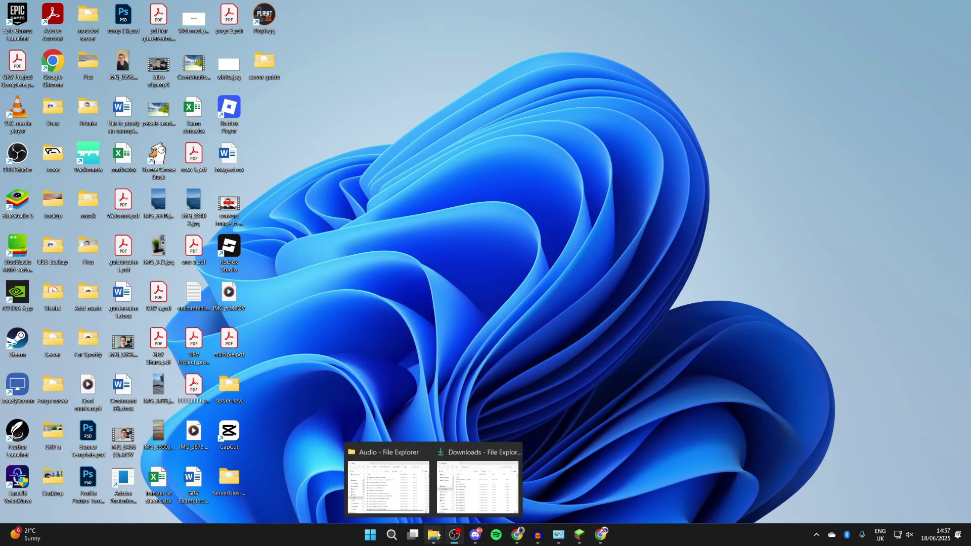
mouse_move(468, 506)
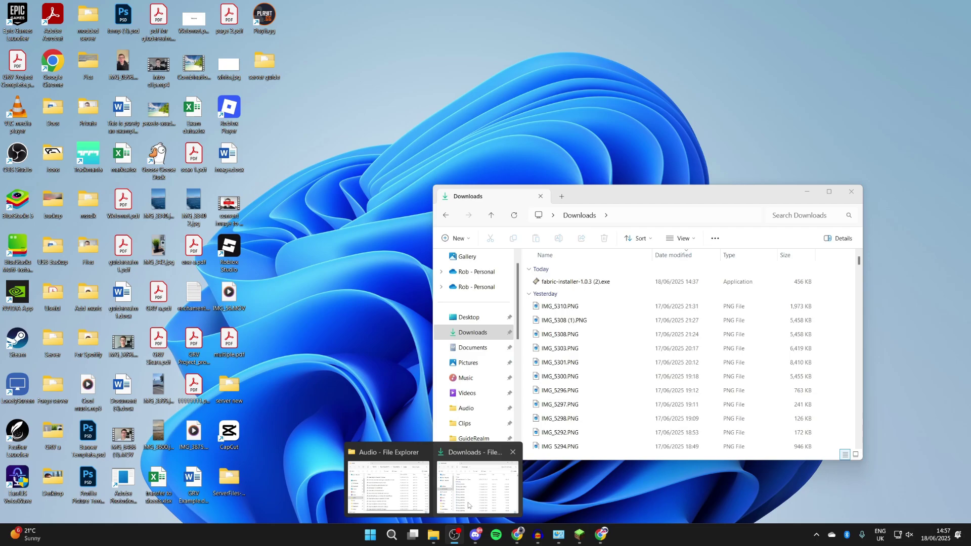
click(469, 501)
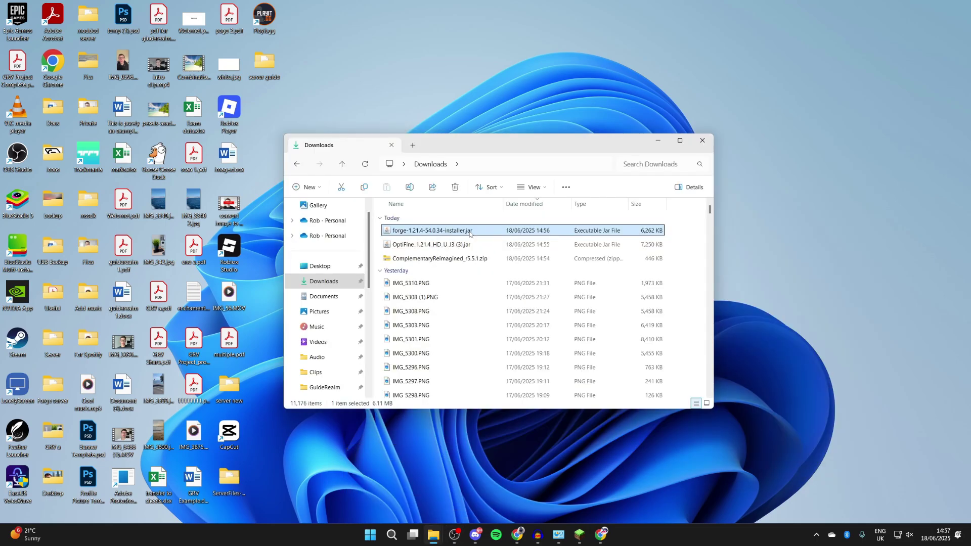
double_click(469, 231)
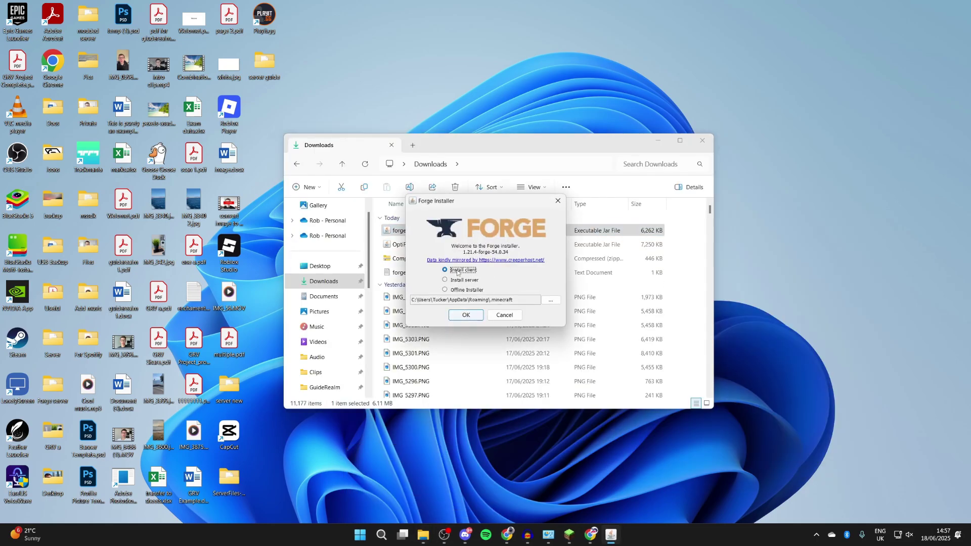
click(465, 315)
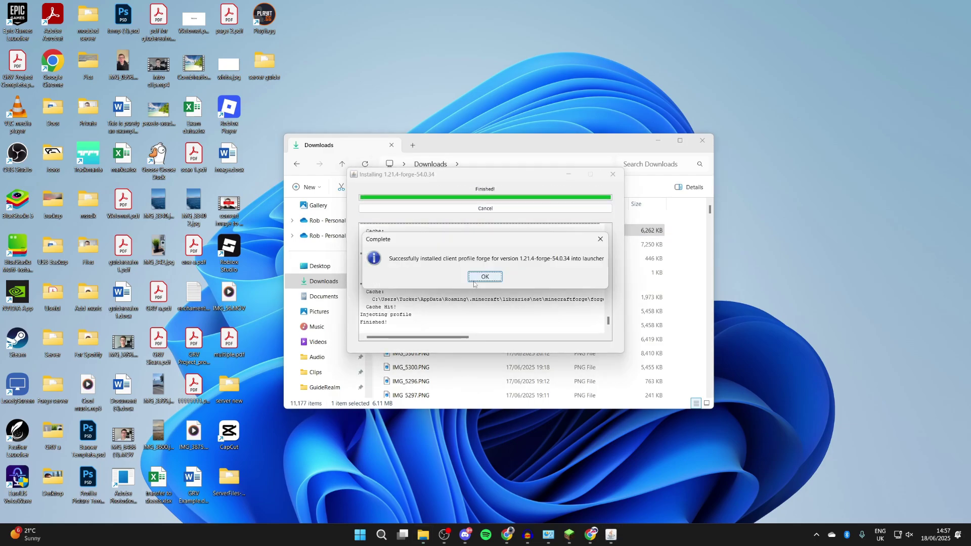
click(476, 277)
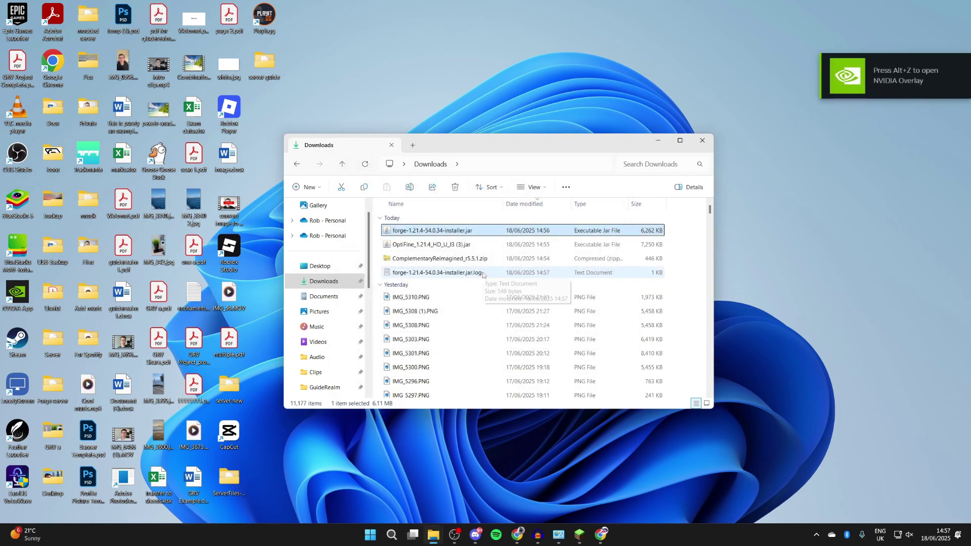
Show the Java download page at java.com/en/ in the browser and return to the Downloads folder.
click(600, 535)
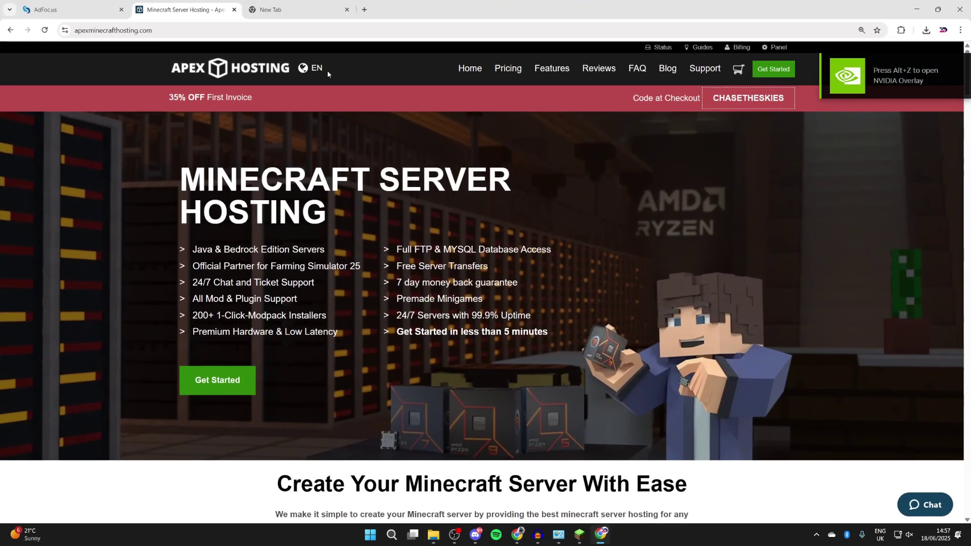
click(335, 30)
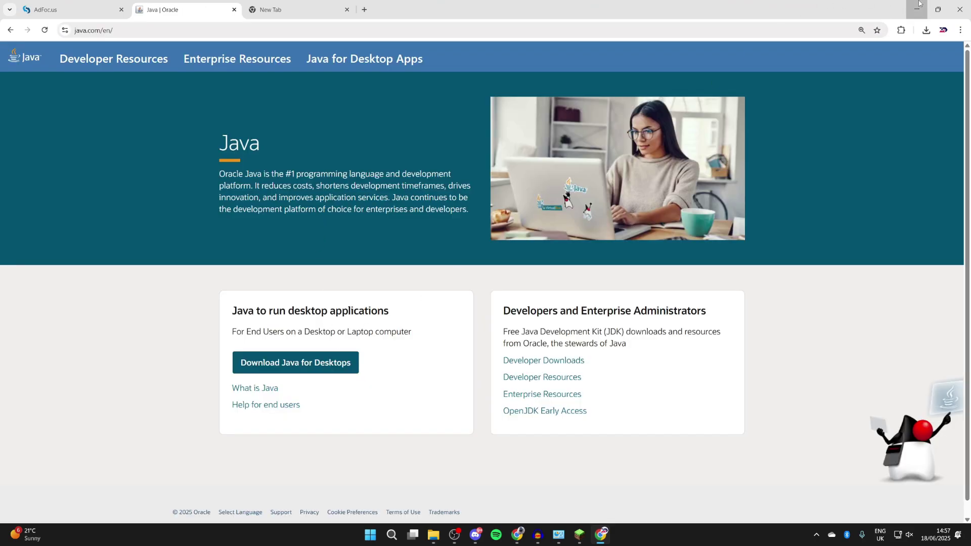
click(906, 5)
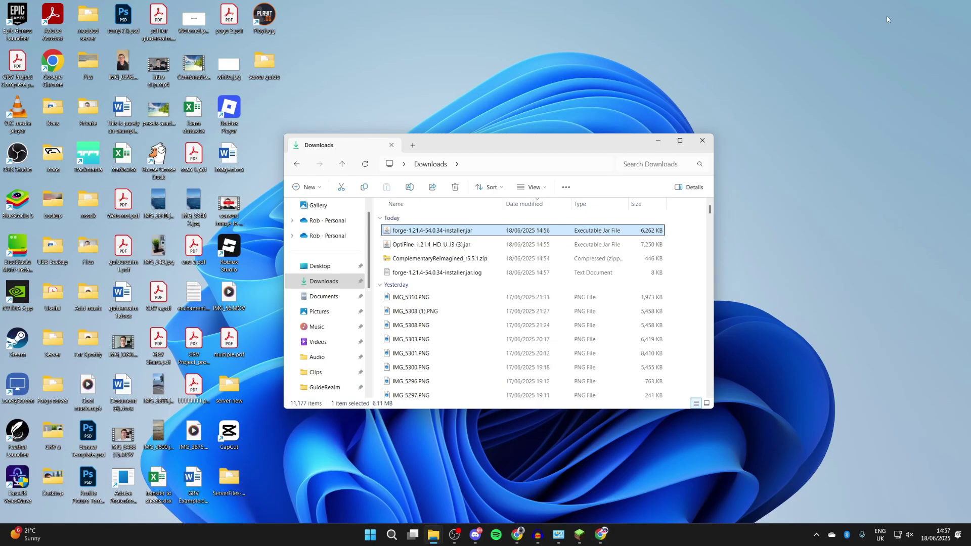
Set Java(TM) Platform SE binary to always open .jar files, using the Forge installer file, and close the reopened installer.
right_click(420, 232)
mouse_move(455, 263)
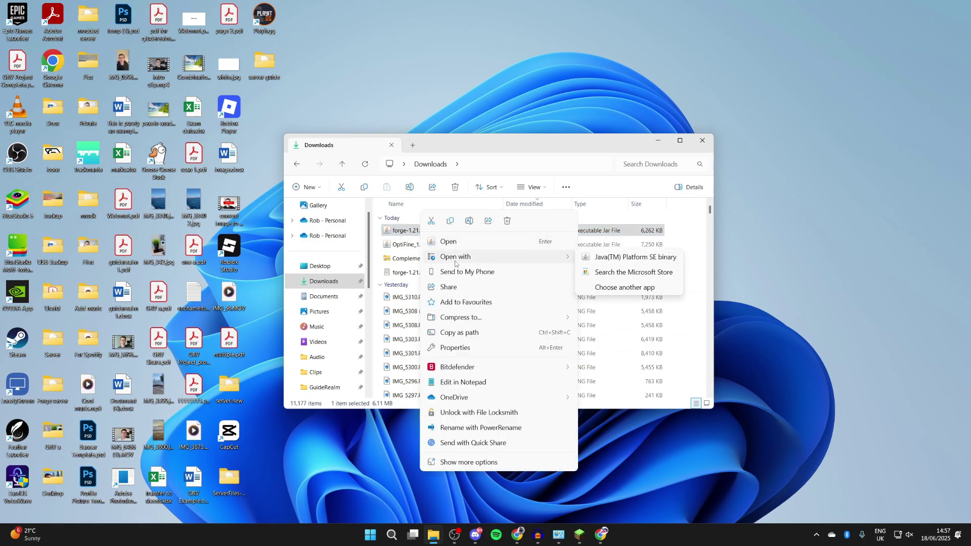
click(627, 289)
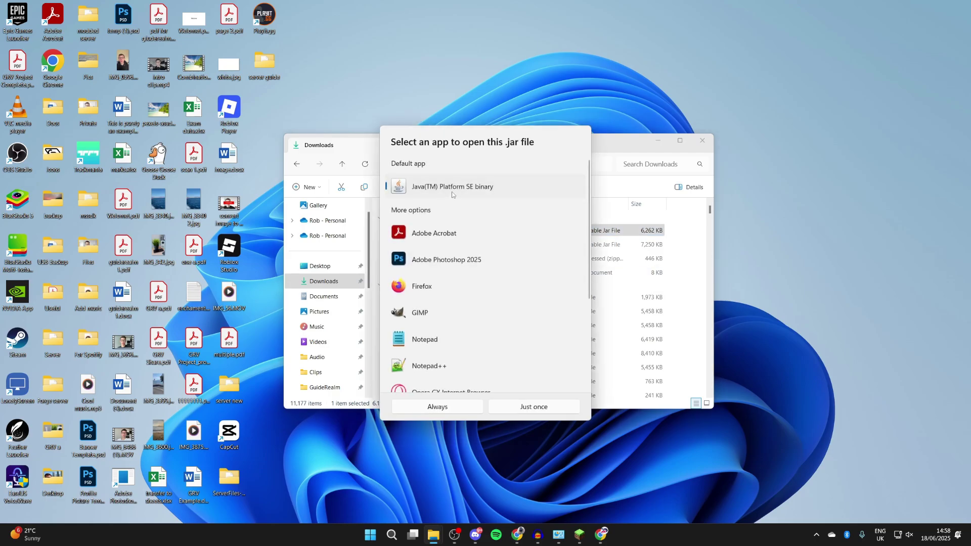
click(455, 412)
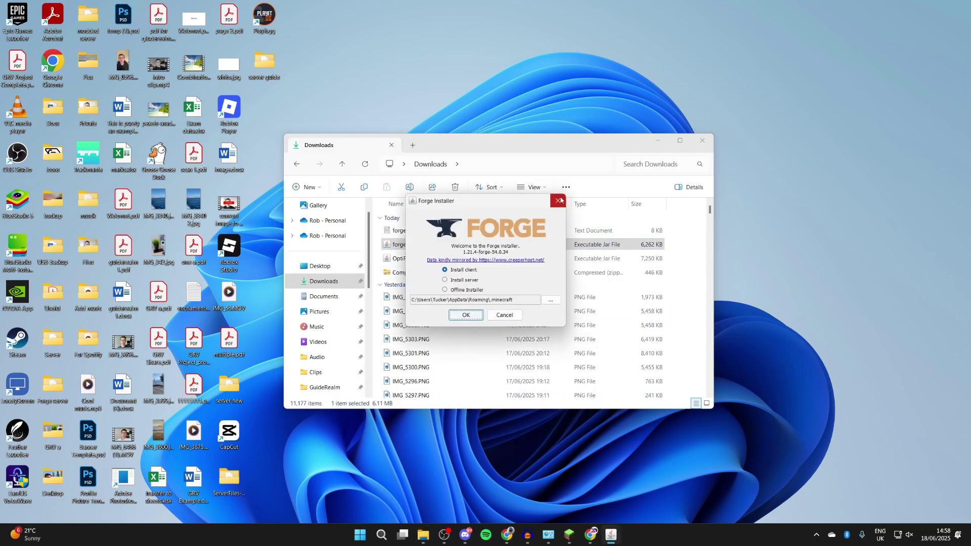
click(558, 201)
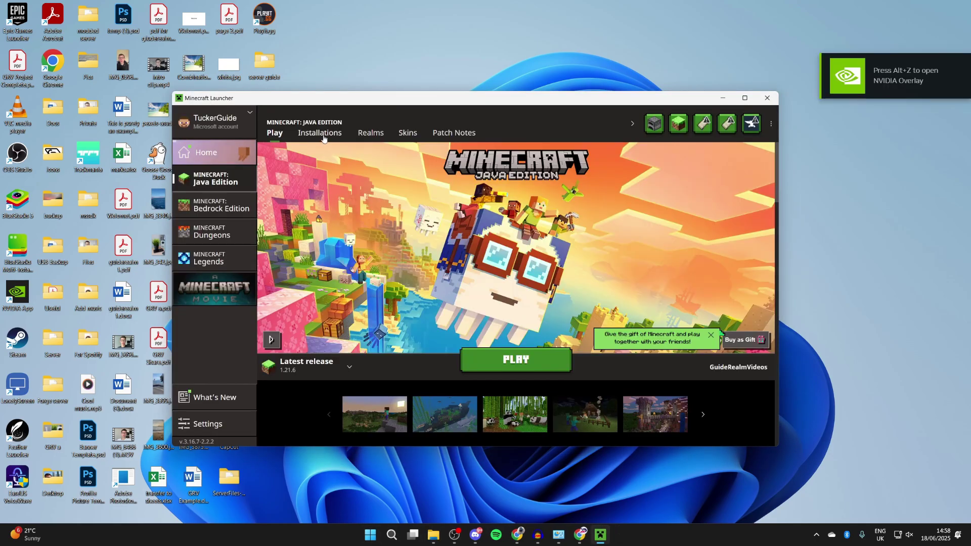
In the Minecraft Launcher, open the game folder of the 1.21.4-forge-54.0.34 installation.
click(319, 132)
scroll(391, 258, down, 5)
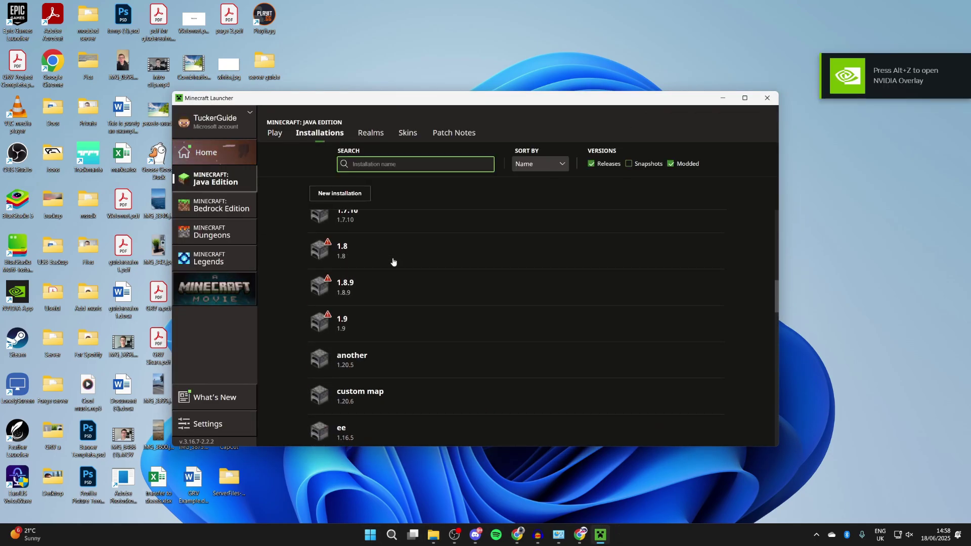
scroll(399, 273, down, 10)
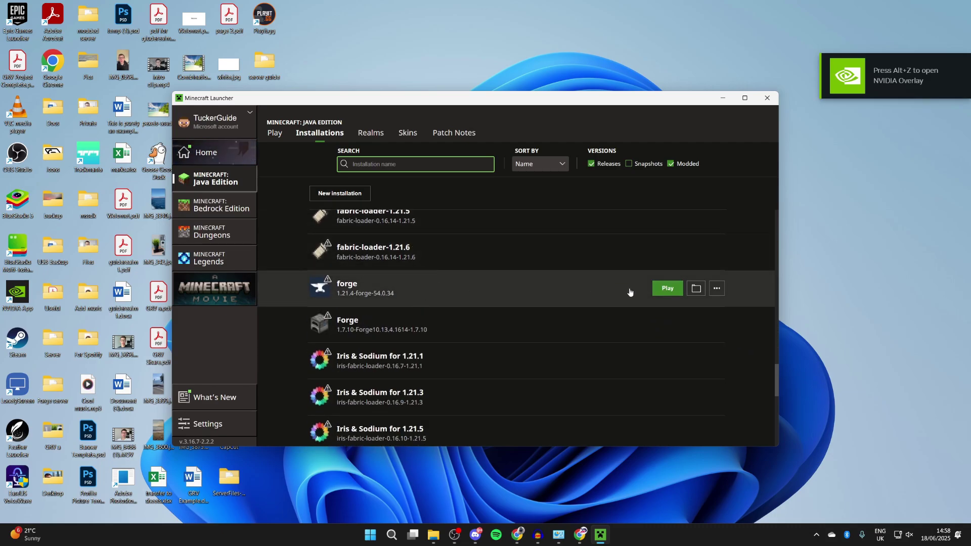
click(696, 289)
Move OptiFine_1.21.4_HD_U_J3 (3).jar from Downloads into the .minecraft mods folder and close that folder.
click(428, 320)
double_click(427, 319)
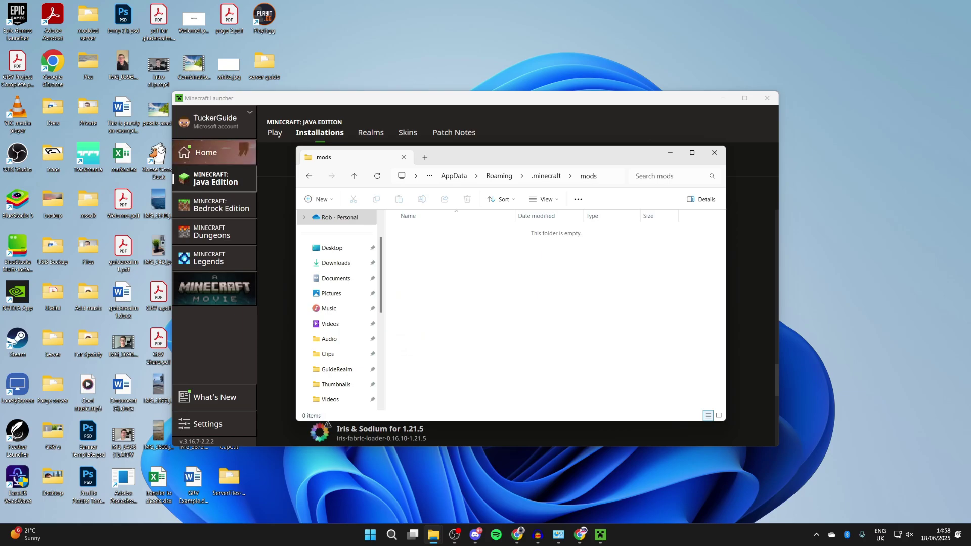
drag(490, 316, 496, 310)
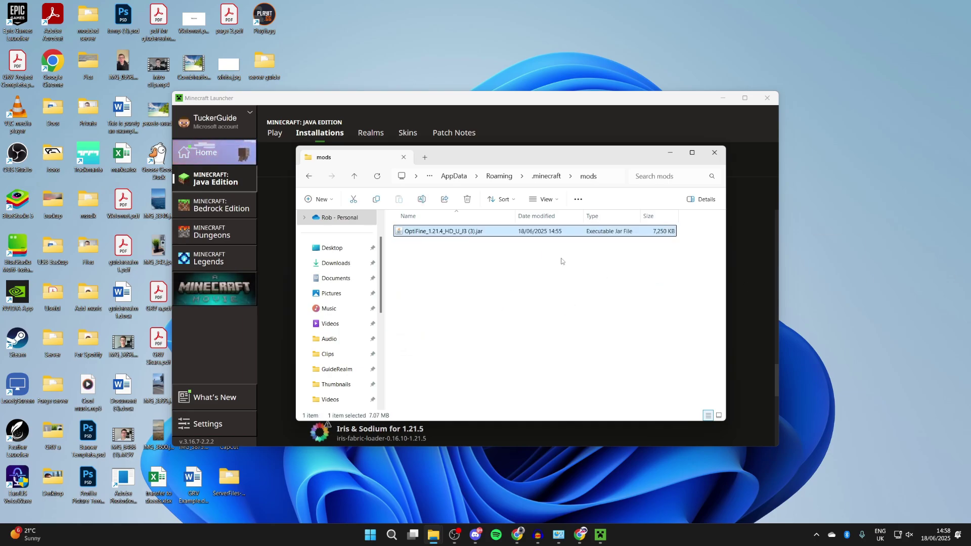
click(715, 153)
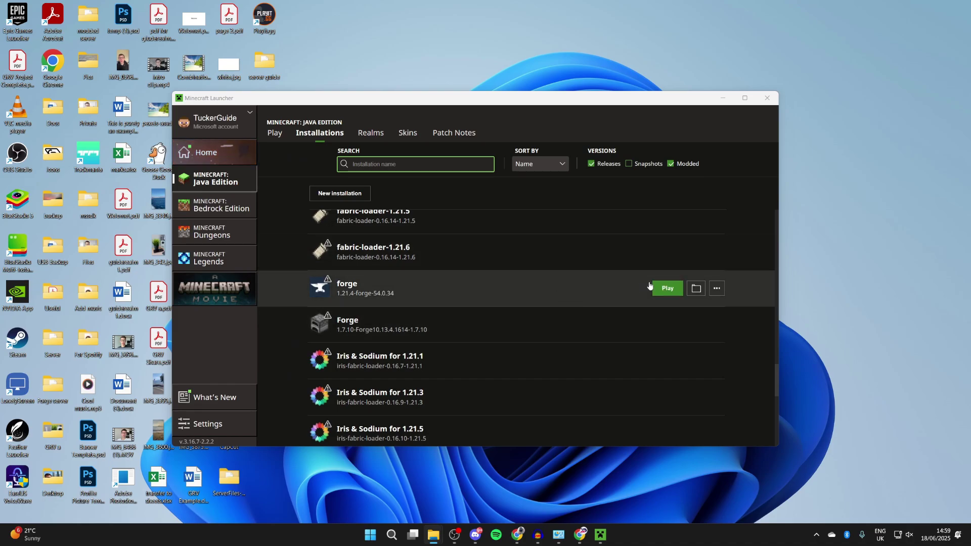
Launch the 1.21.4-forge-54.0.34 installation and open the Shaders screen from a singleplayer world's video settings.
click(672, 289)
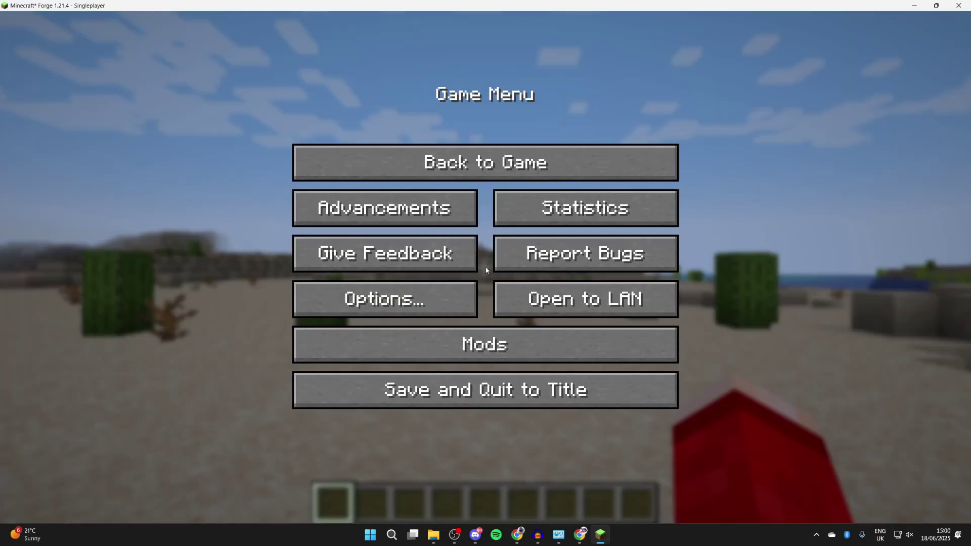
click(470, 283)
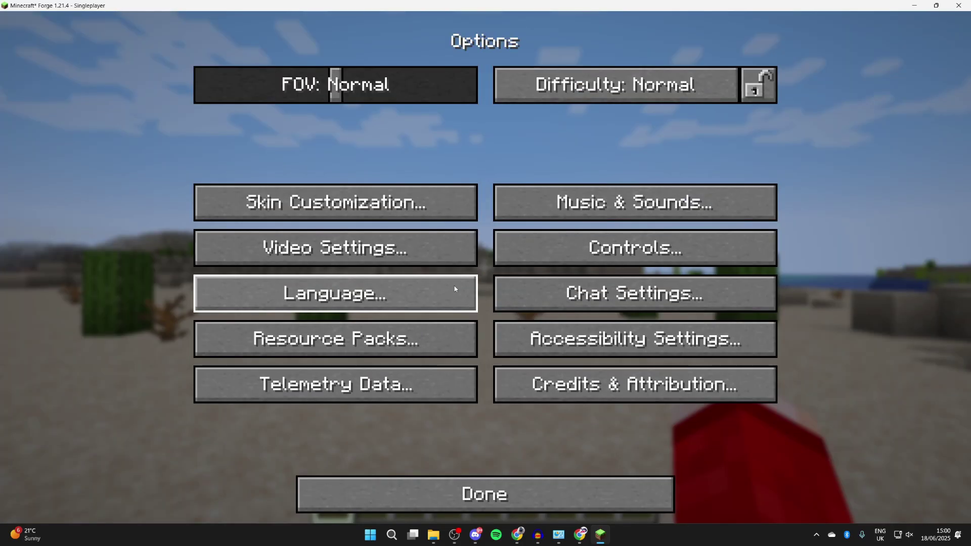
click(427, 251)
click(396, 340)
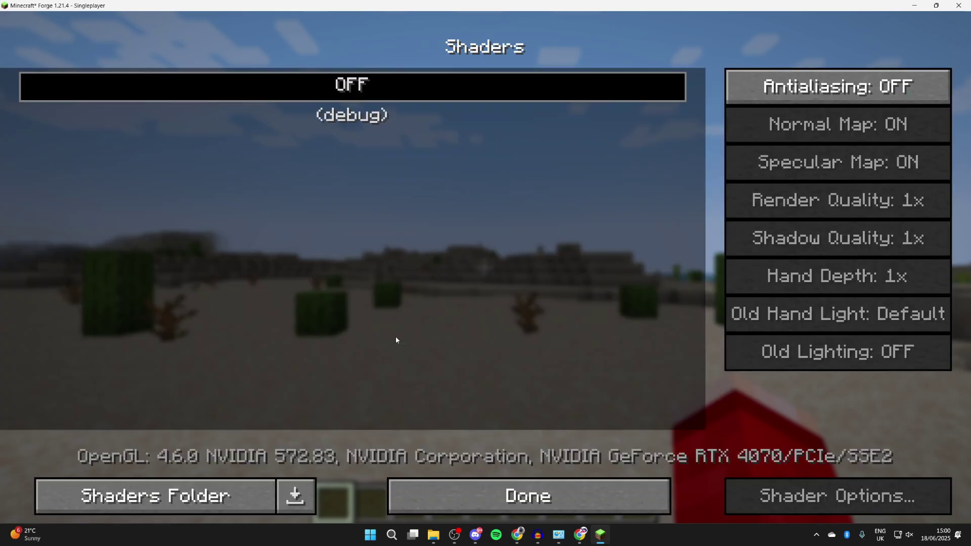
Move ComplementaryReimagined_r5.5.1.zip from Downloads into the game's shaderpacks folder and return to the Shaders screen.
click(152, 495)
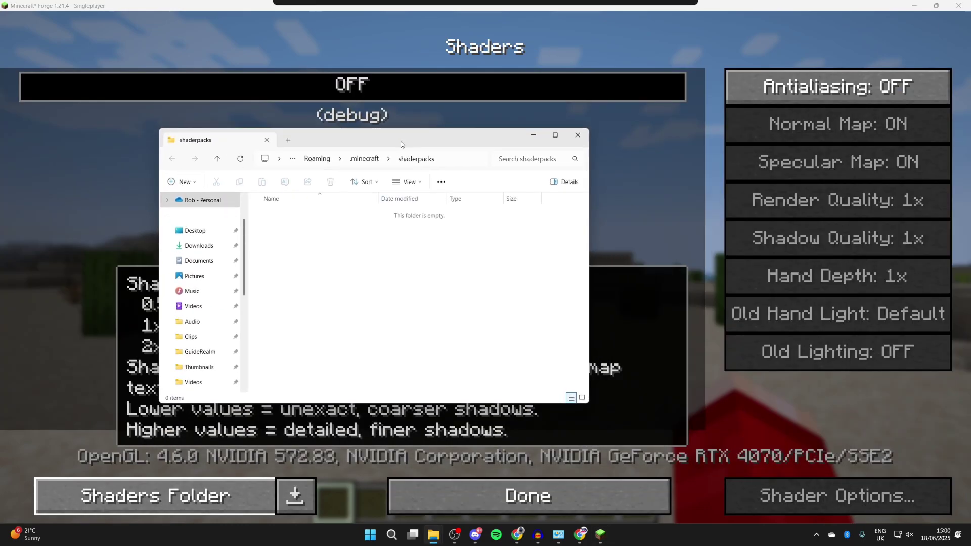
key(alt+Tab)
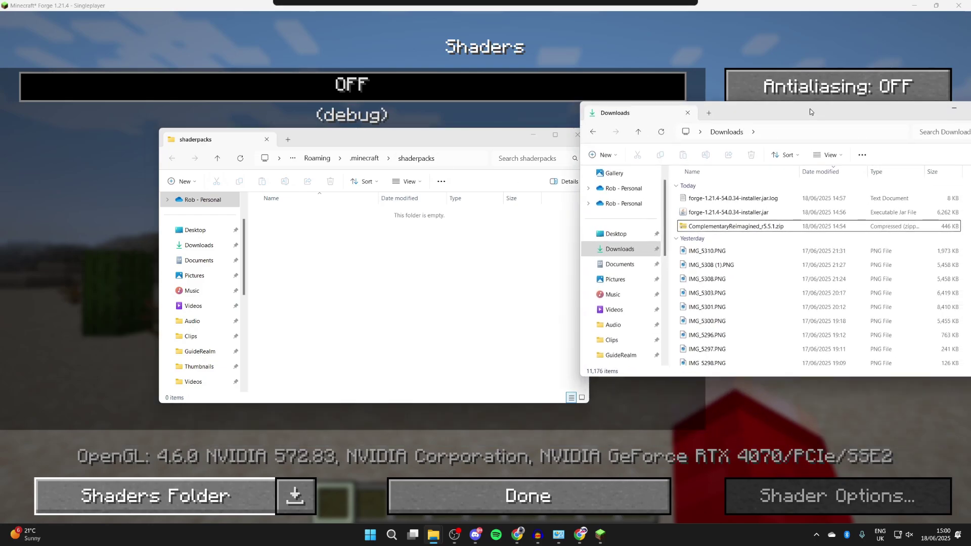
drag(736, 226, 512, 251)
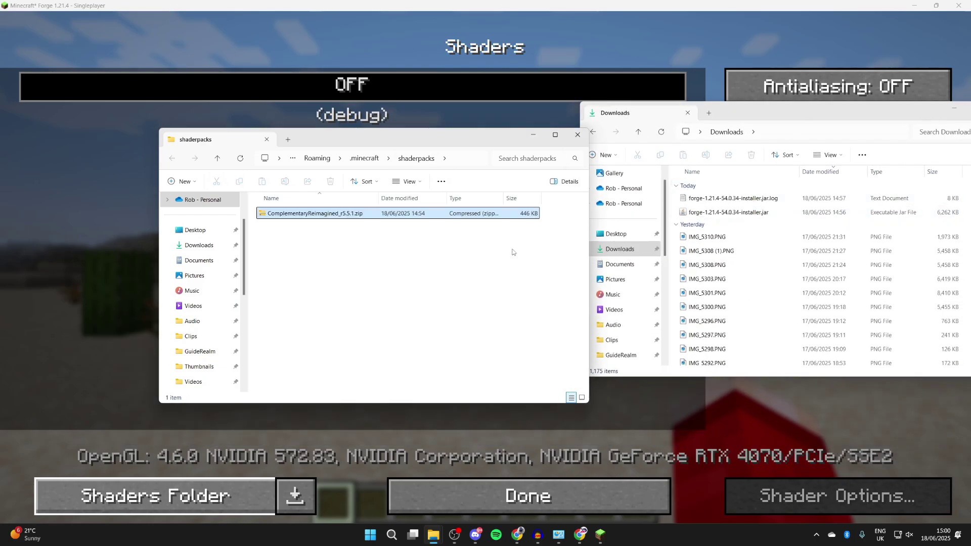
click(458, 8)
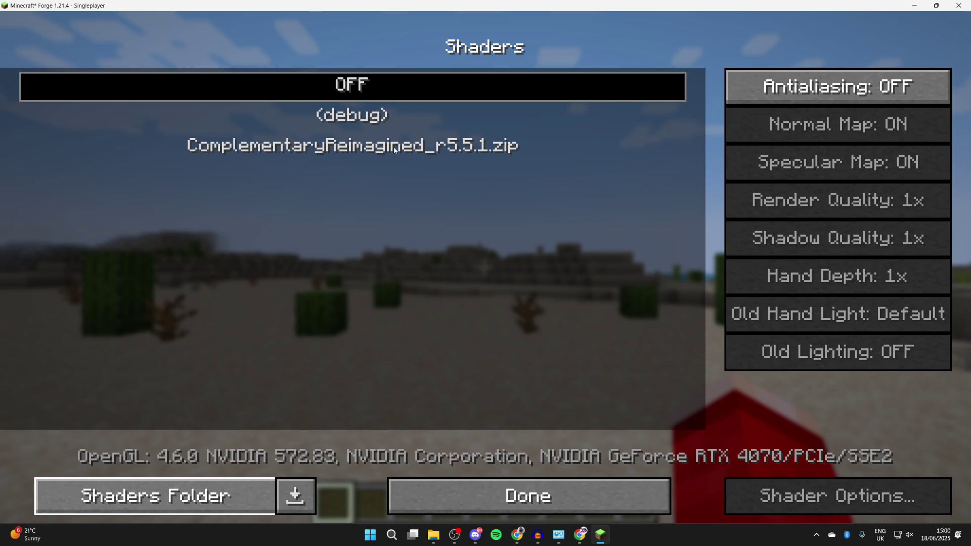
Enable the ComplementaryReimagined_r5.5.1.zip shader pack and walk forward in the world to view it.
click(428, 147)
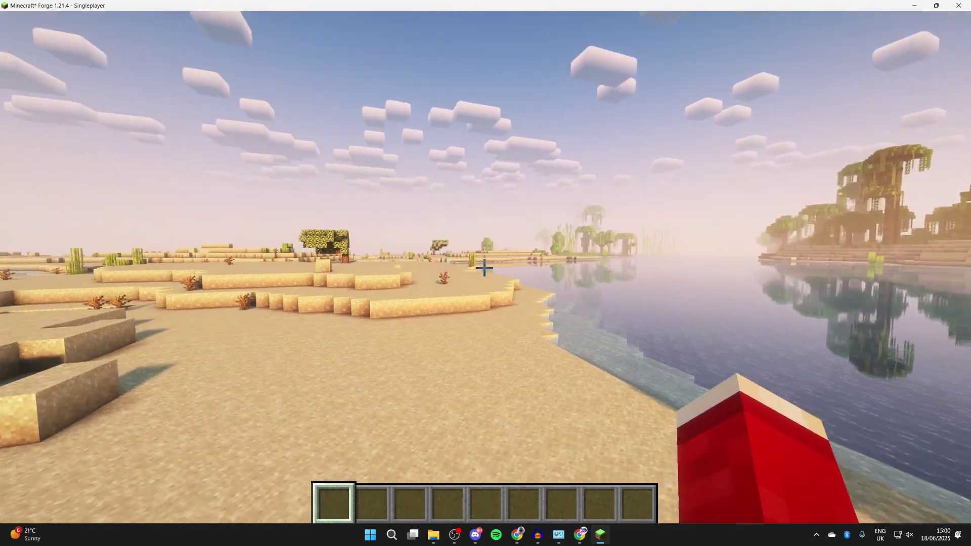
key(w)
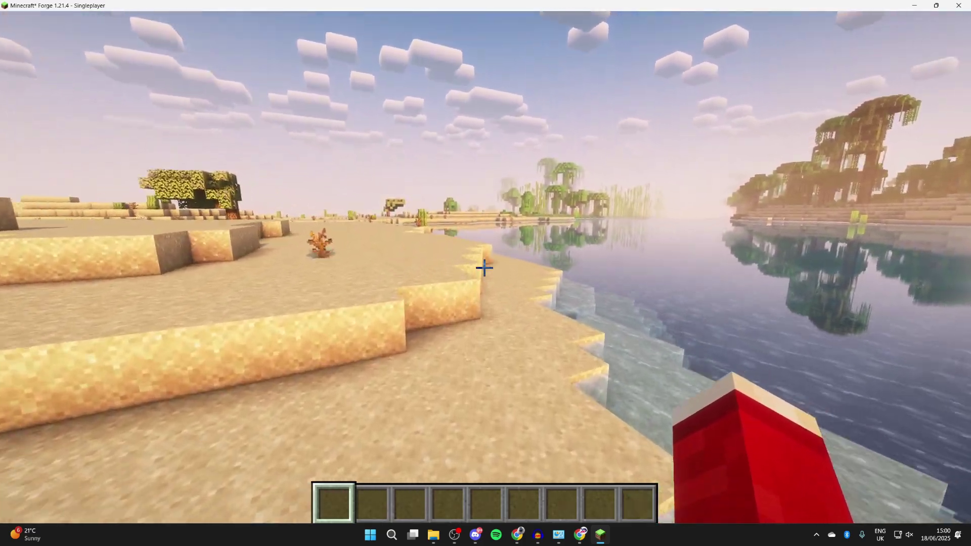
key(w)
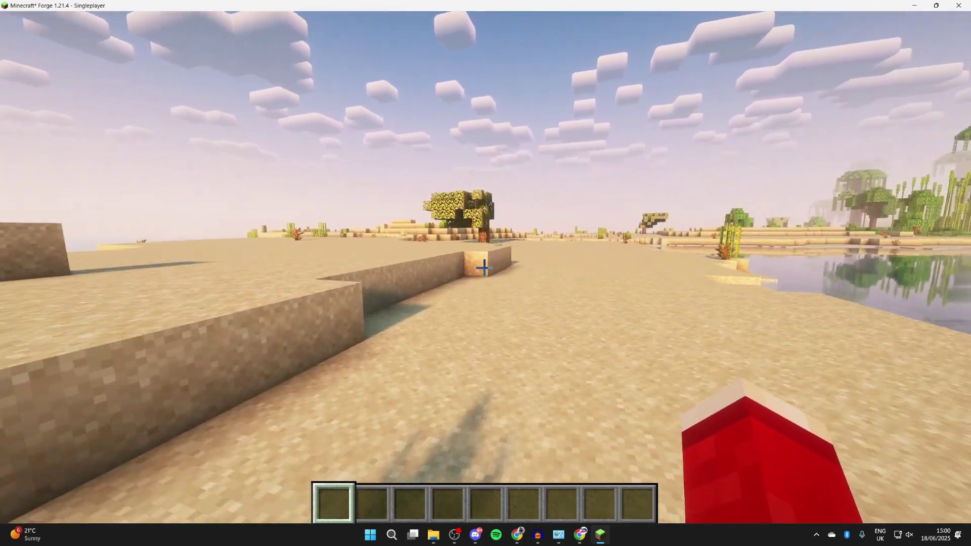